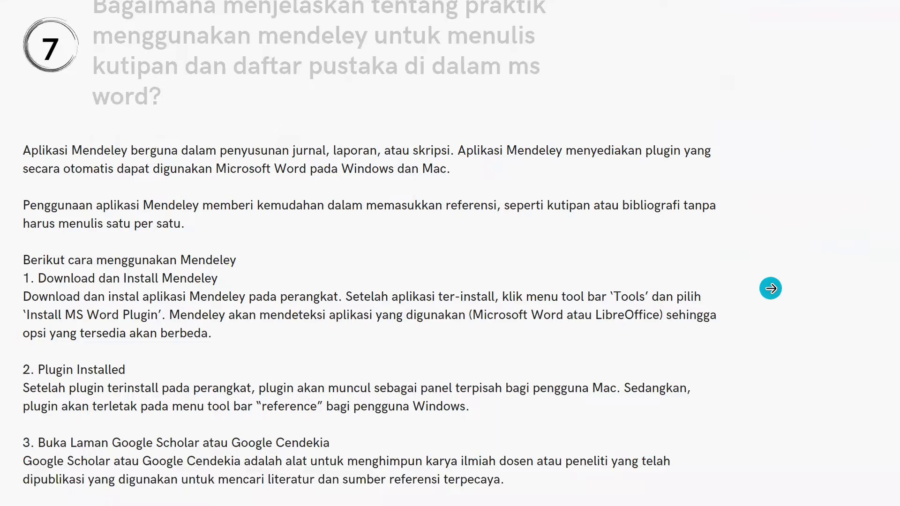
Step: Leave the slideshow, search Google for "mendeley" in Chrome and open the official Mendeley website
click(770, 287)
key(Escape)
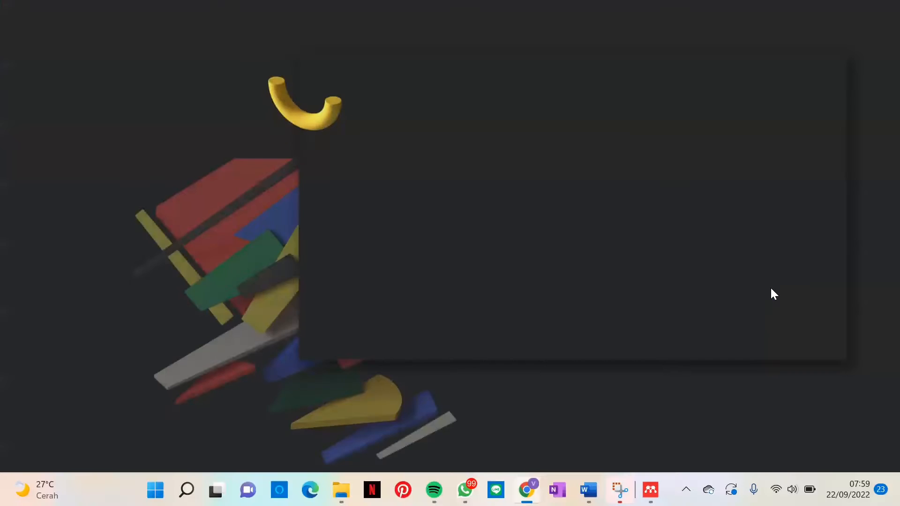
click(635, 13)
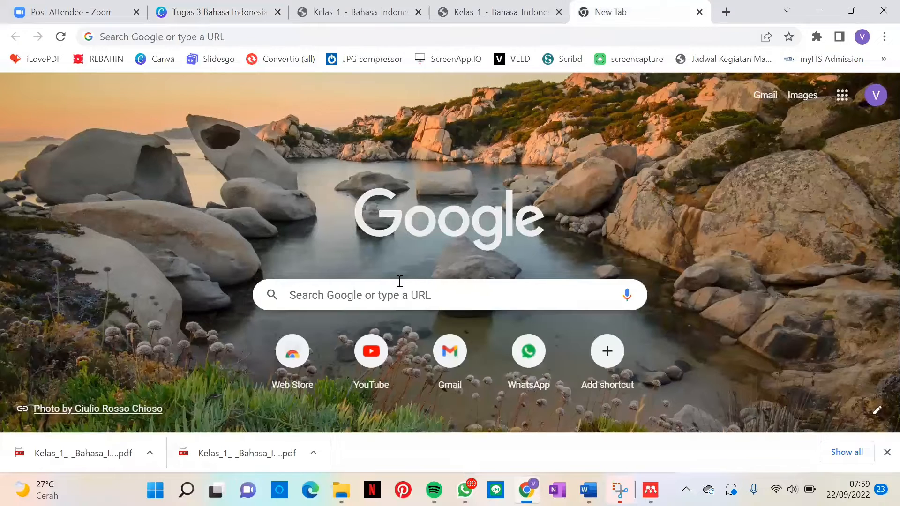
click(375, 293)
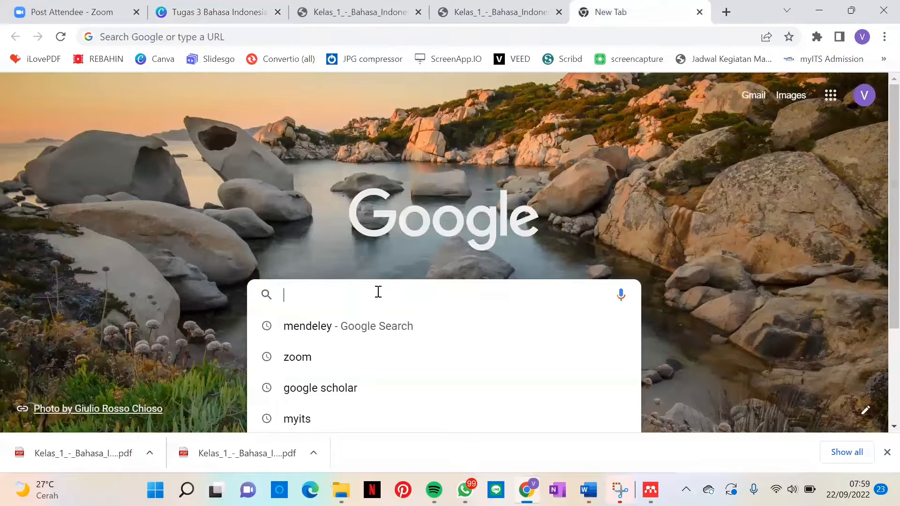
click(363, 317)
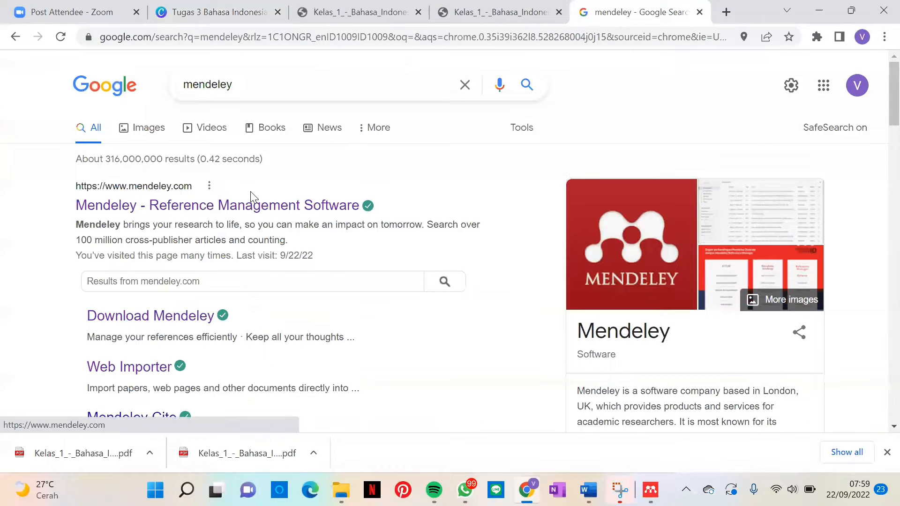
click(248, 206)
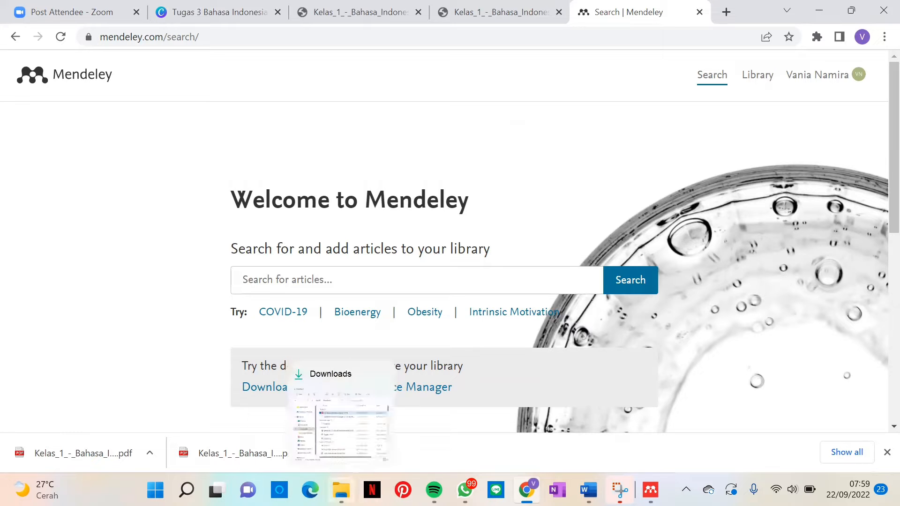
Step: View the installation options of the mendeley-reference-manager-2.77.0 installer from the Downloads folder, then close the installer and the folder
click(342, 490)
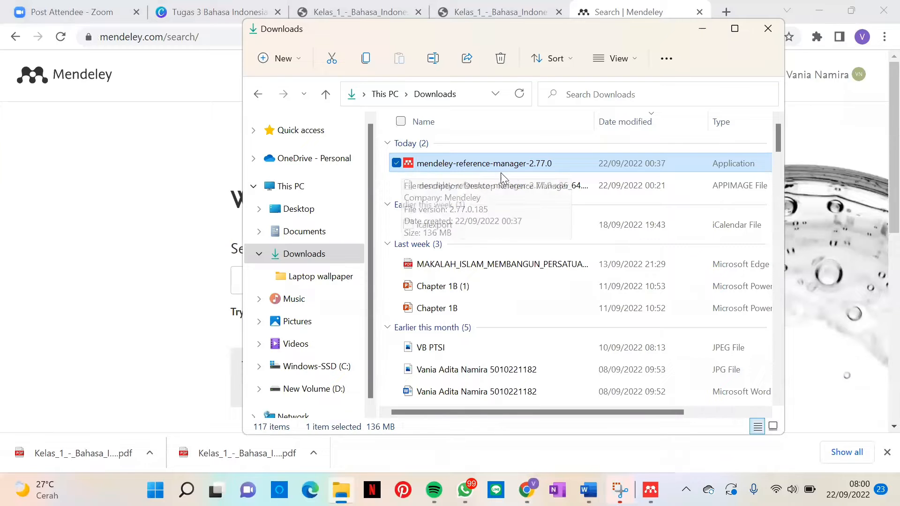
double_click(512, 165)
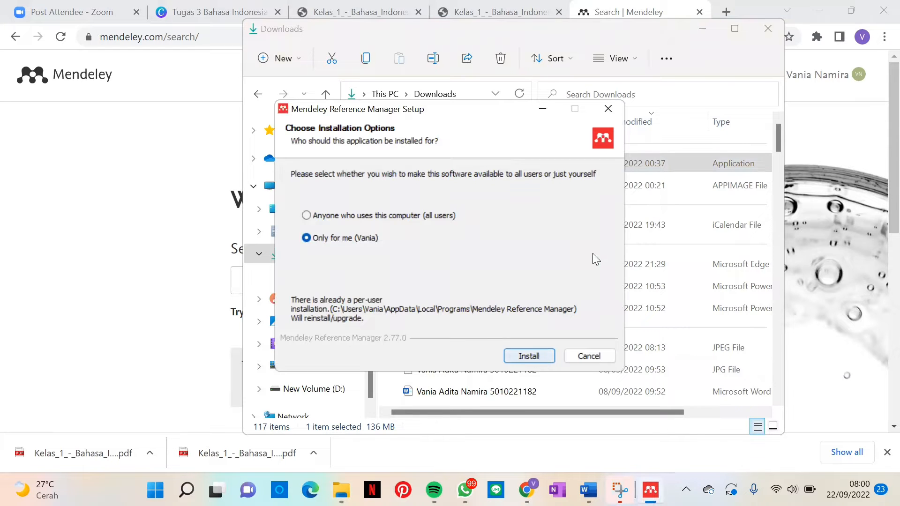
click(608, 109)
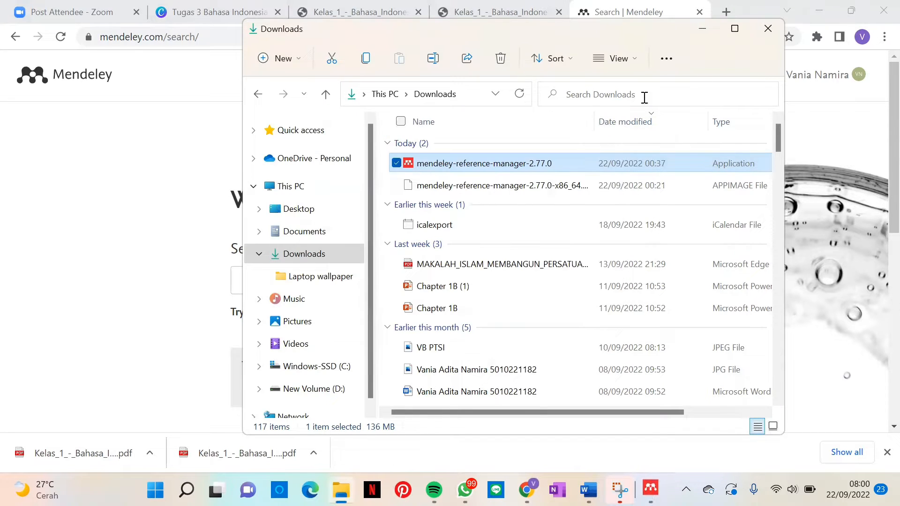
click(772, 37)
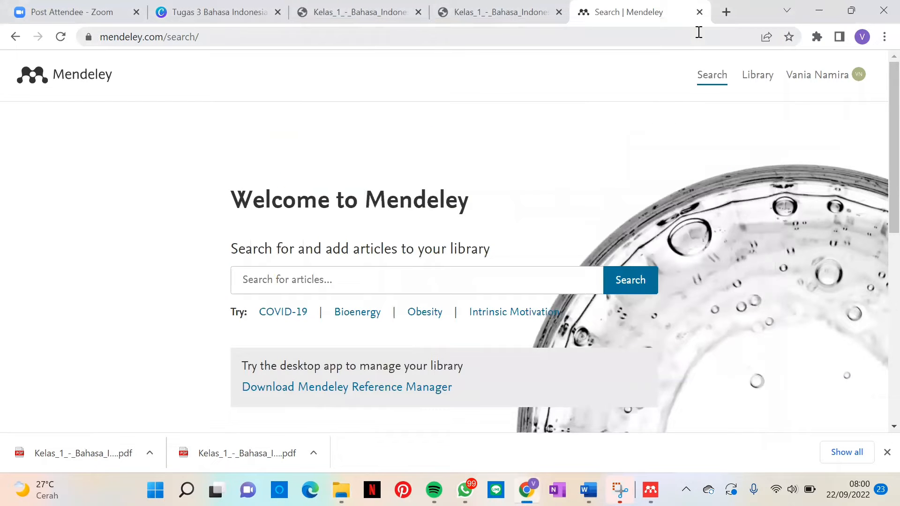
Step: Open Google Scholar in a new browser tab and search it for "bahasa indonesia"
click(724, 13)
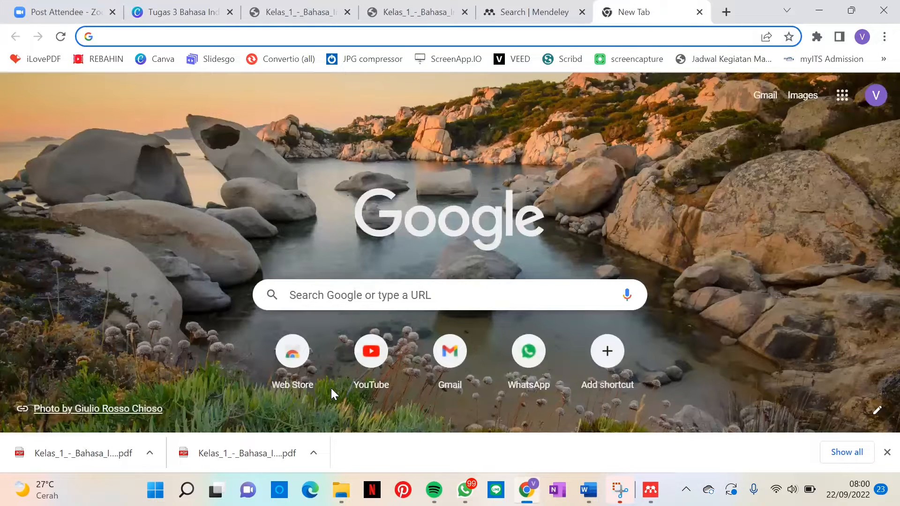
click(331, 389)
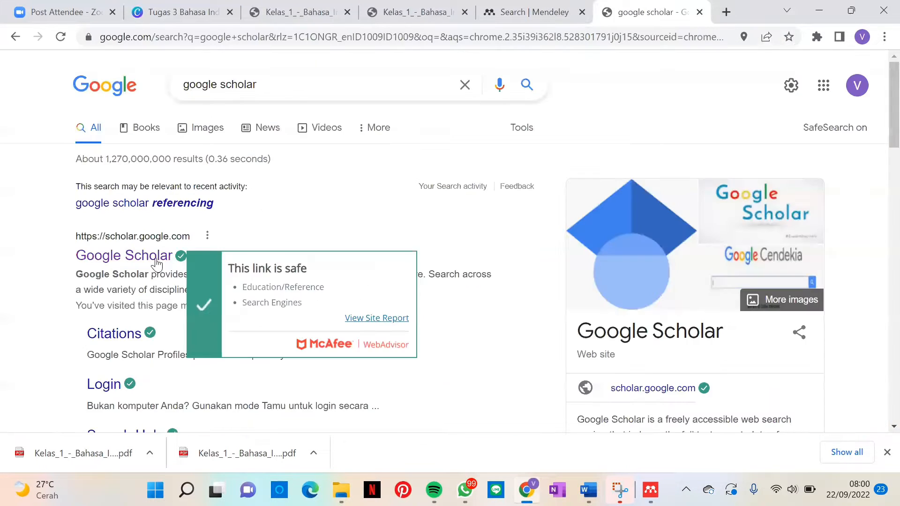
click(157, 257)
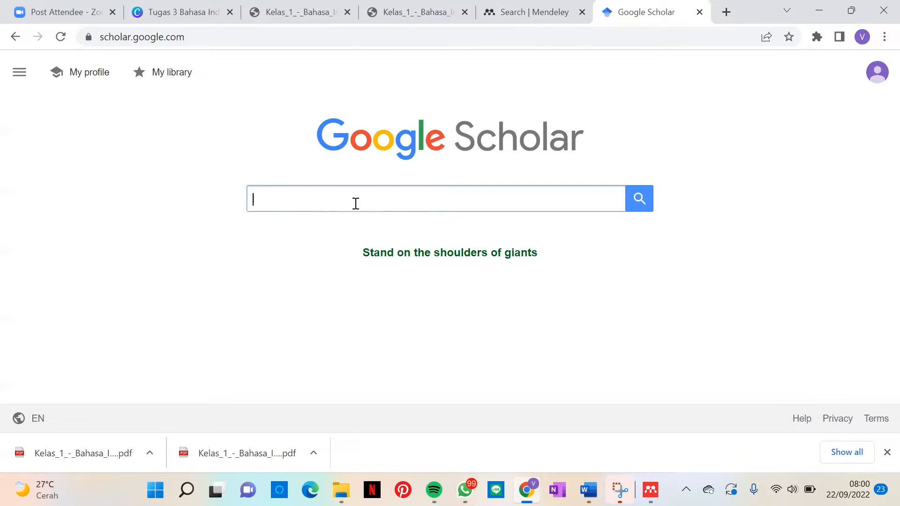
text(b)
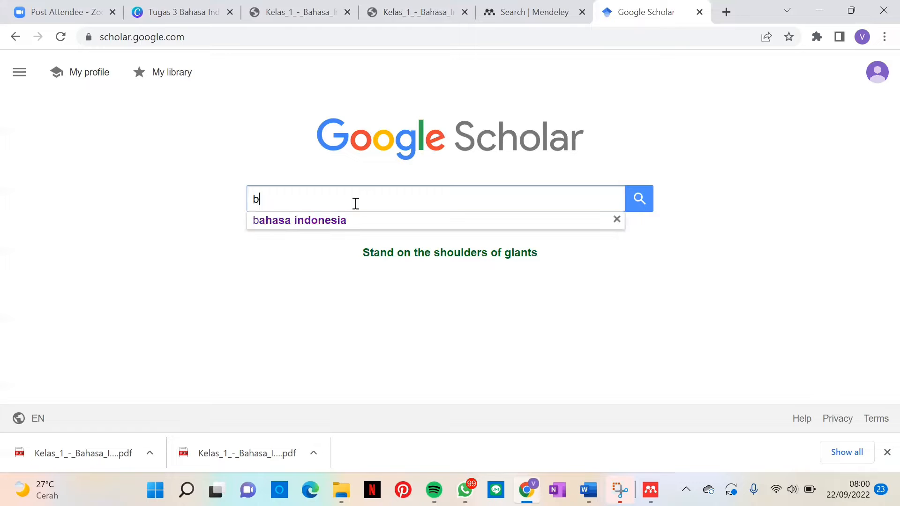
click(336, 220)
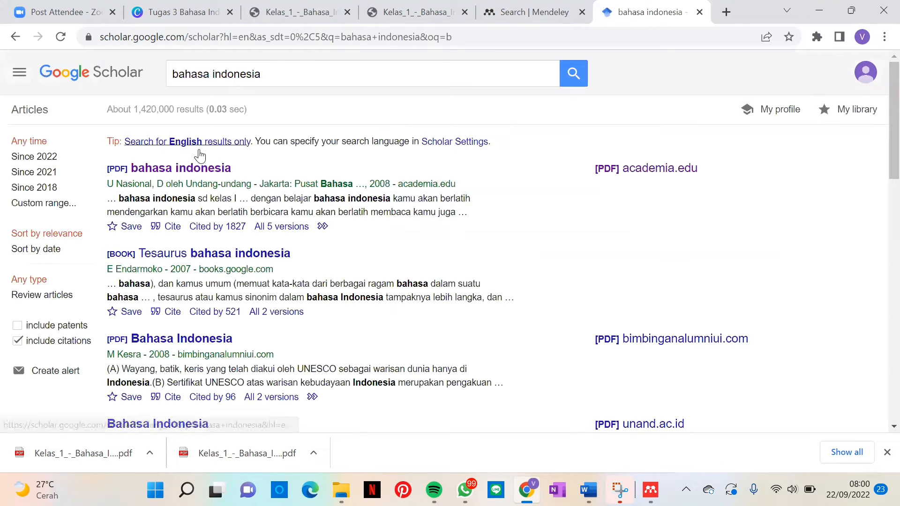
Step: Open the first academia.edu PDF result, "bahasa indonesia", and save it in the Downloads folder under its suggested file name
click(201, 174)
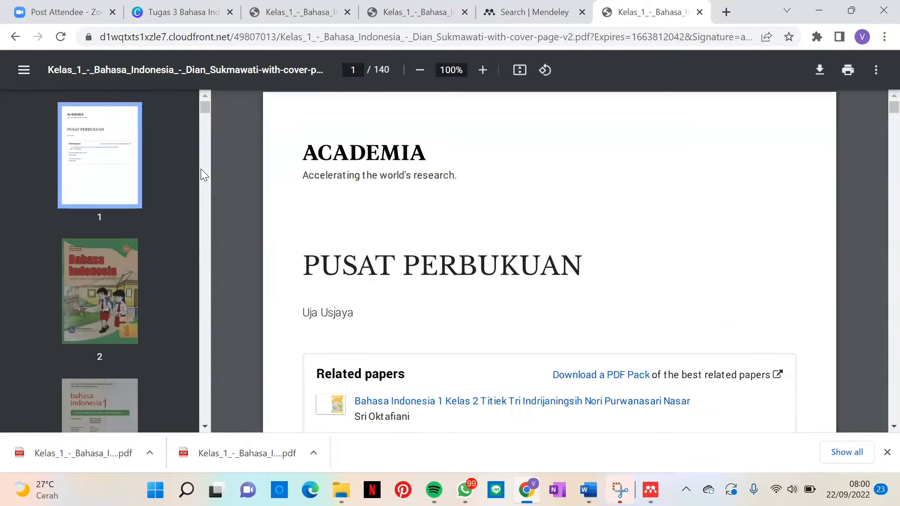
click(813, 71)
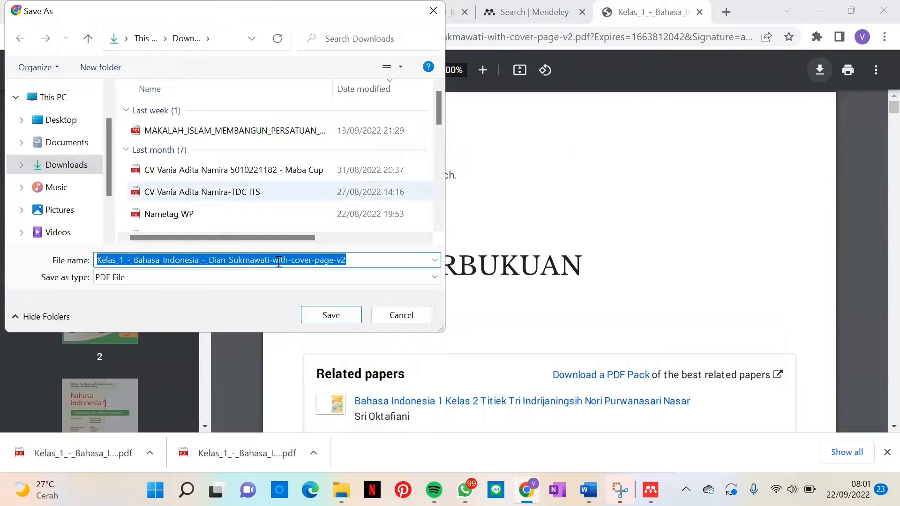
click(350, 314)
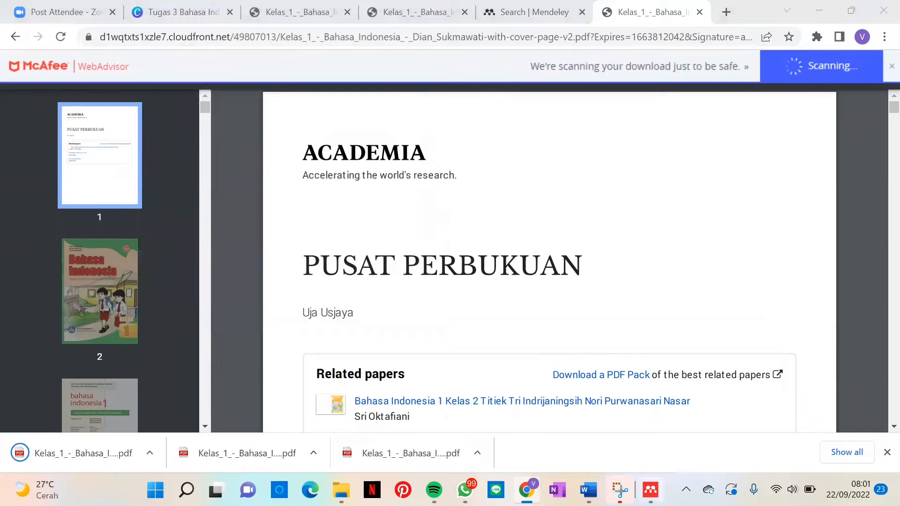
Step: Switch to Mendeley Reference Manager and add the downloaded Bahasa Indonesia PDF from the computer to the library
click(650, 490)
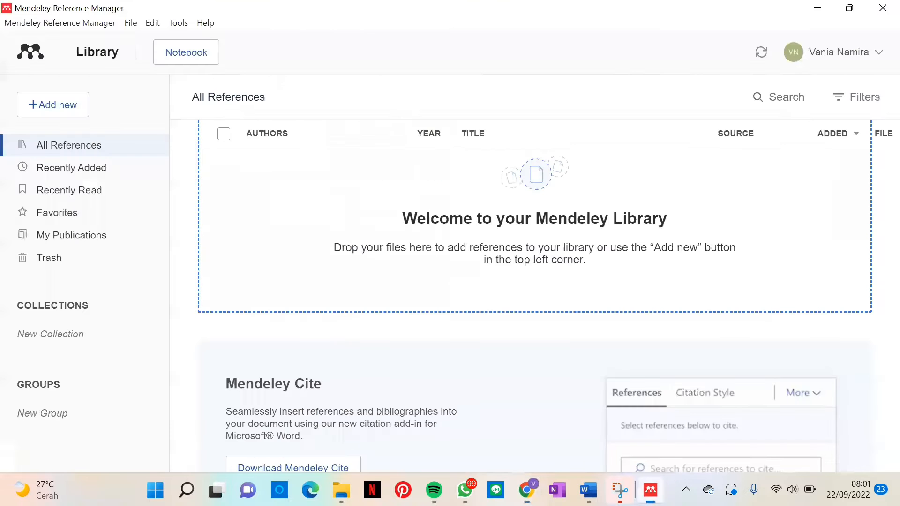
click(66, 94)
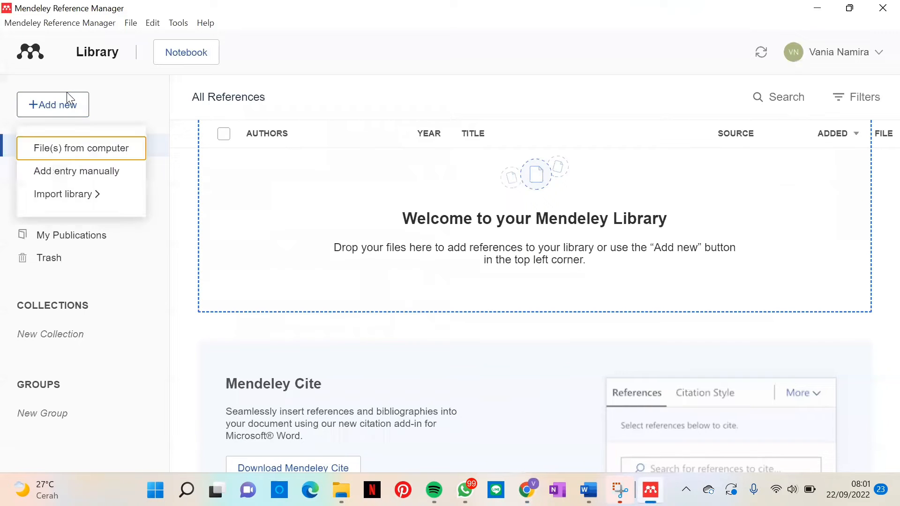
click(82, 149)
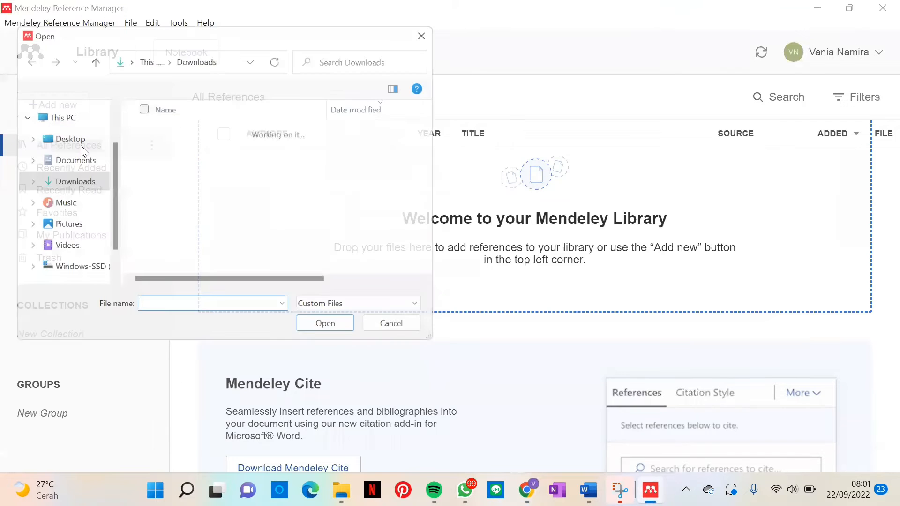
click(172, 148)
click(172, 150)
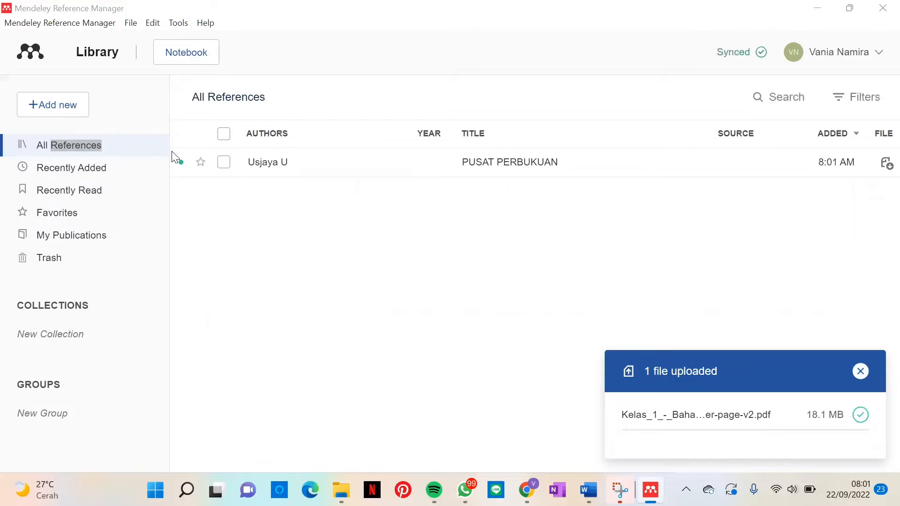
click(432, 289)
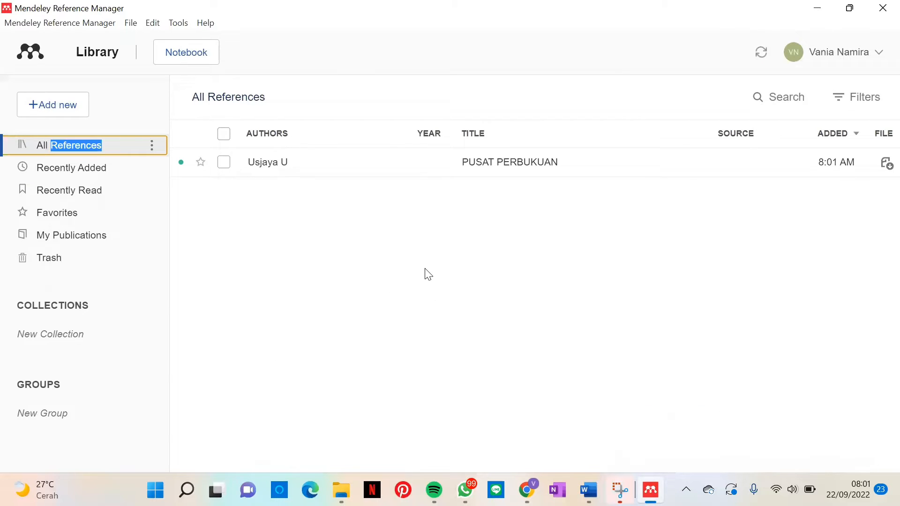
Step: Open the details of the PUSAT PERBUKUAN reference and examine its title, author, file, URL and identifier fields
click(267, 166)
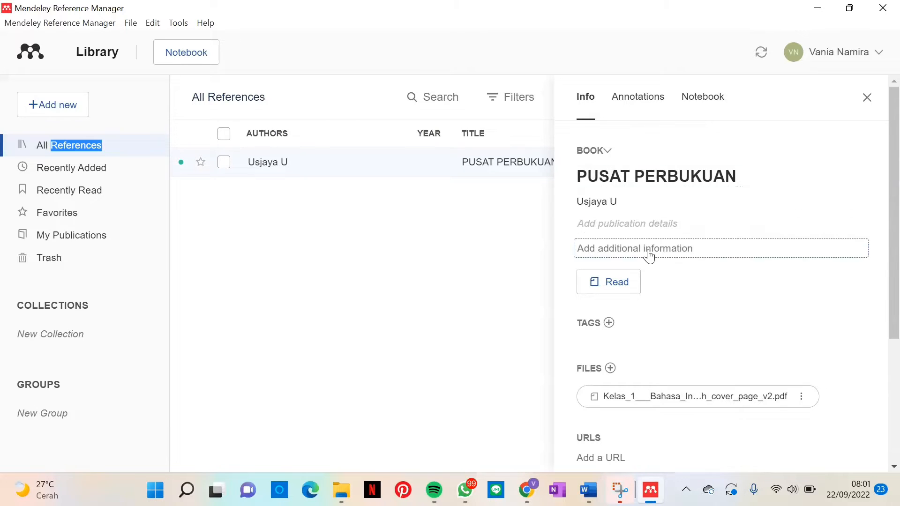
scroll(648, 256, down, 4)
scroll(649, 255, up, 4)
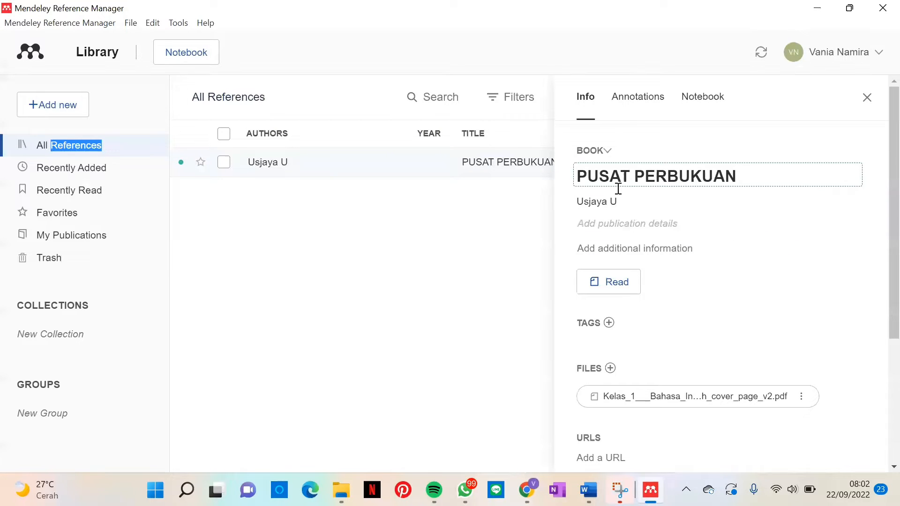
scroll(610, 205, down, 3)
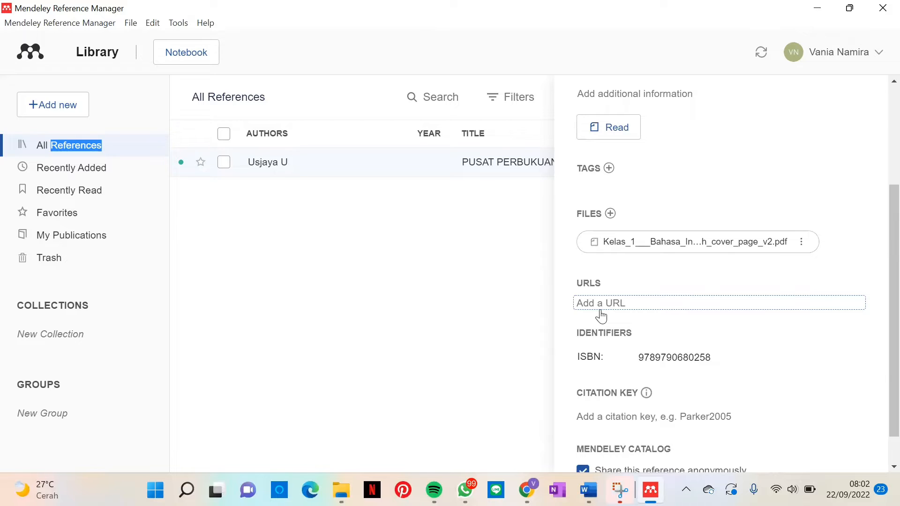
scroll(602, 317, down, 1)
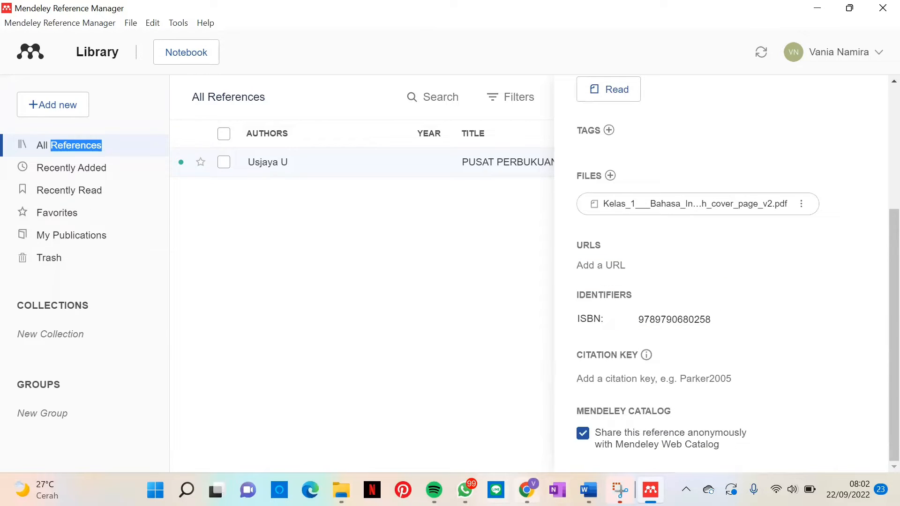
Step: Copy the PDF's web address from Chrome and add it as a URL of the PUSAT PERBUKUAN reference in Mendeley
click(526, 490)
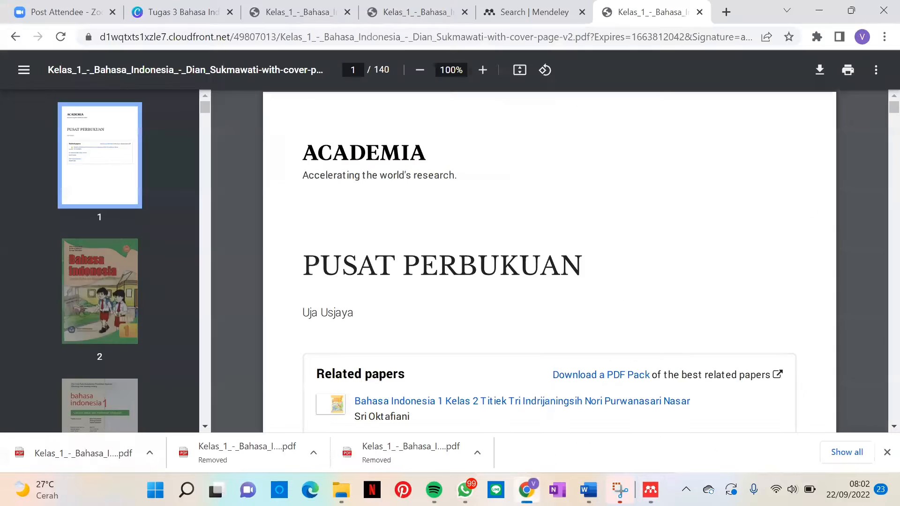
click(282, 44)
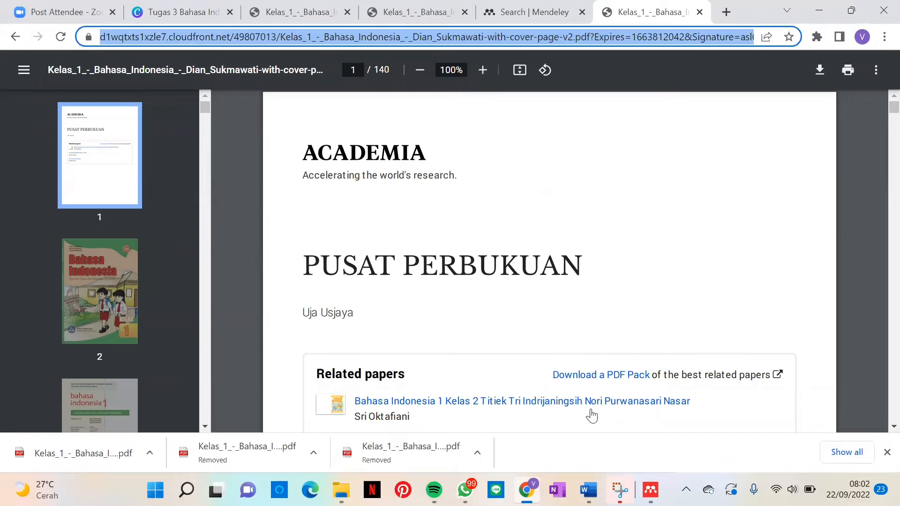
mouse_move(589, 490)
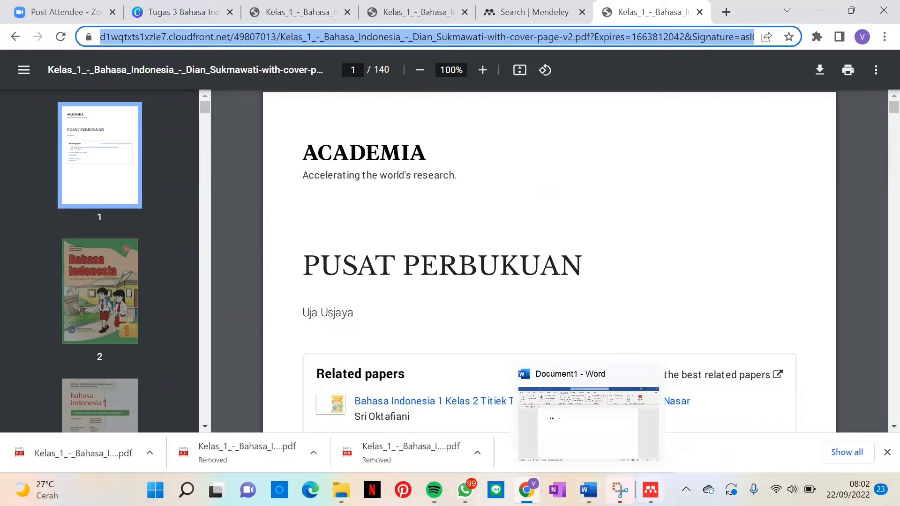
click(650, 490)
click(617, 275)
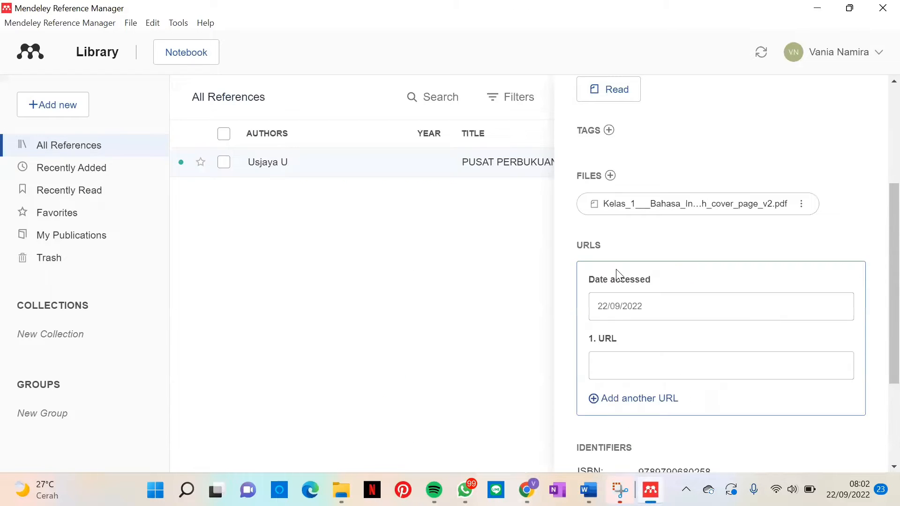
click(639, 374)
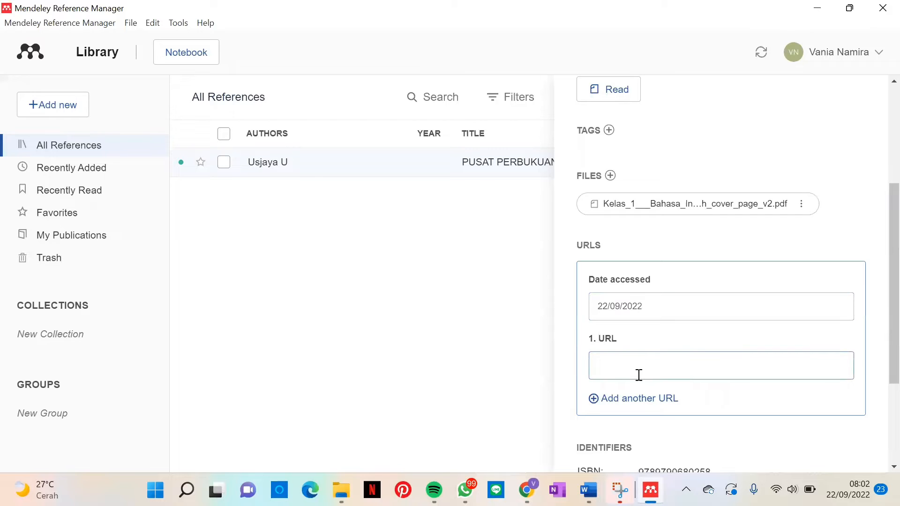
key(ctrl+v)
key(Return)
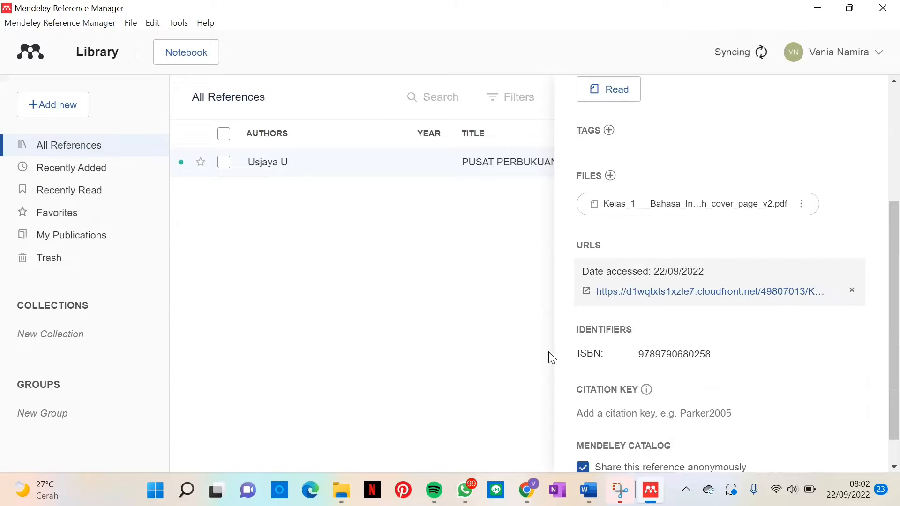
Step: Mark the PUSAT PERBUKUAN reference as a favorite and switch to the open Word document
scroll(685, 328, down, 1)
scroll(682, 323, up, 4)
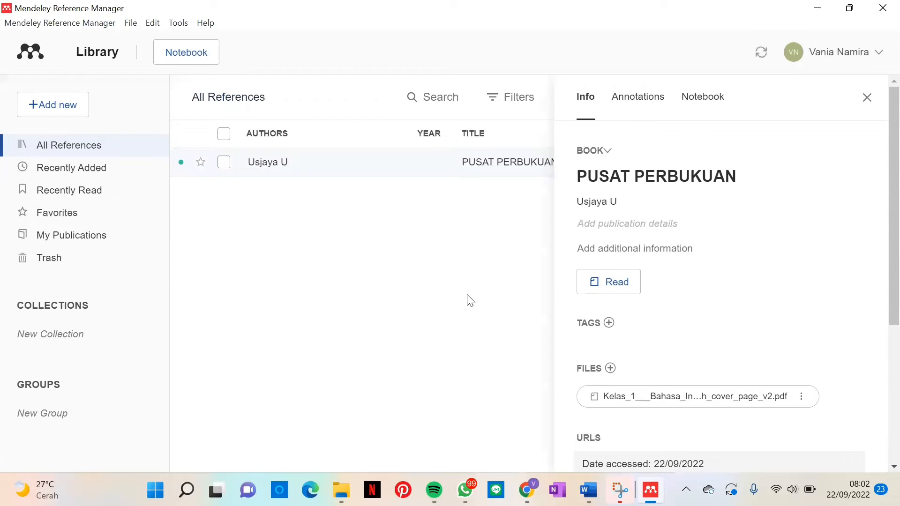
click(205, 164)
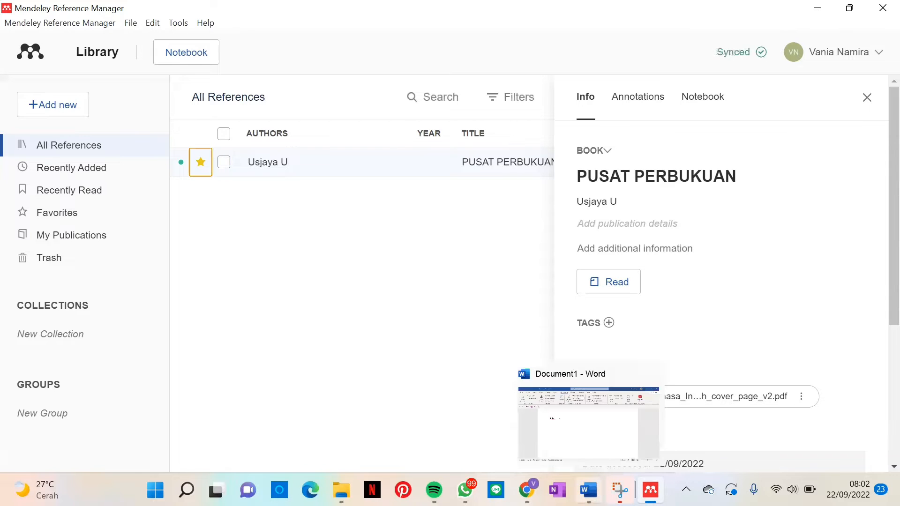
click(589, 490)
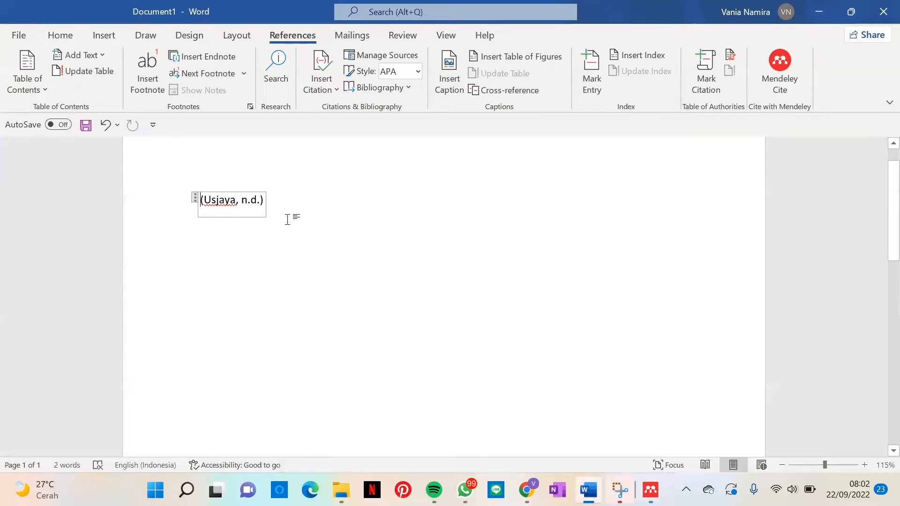
Step: Clear the existing citation's text from the document and reopen Mendeley Cite on its list of references
click(167, 209)
key(BackSpace)
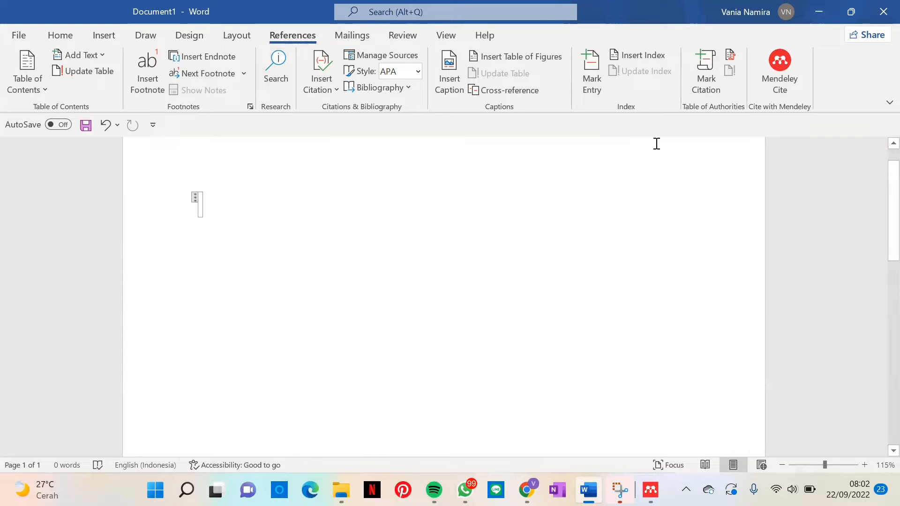
click(783, 77)
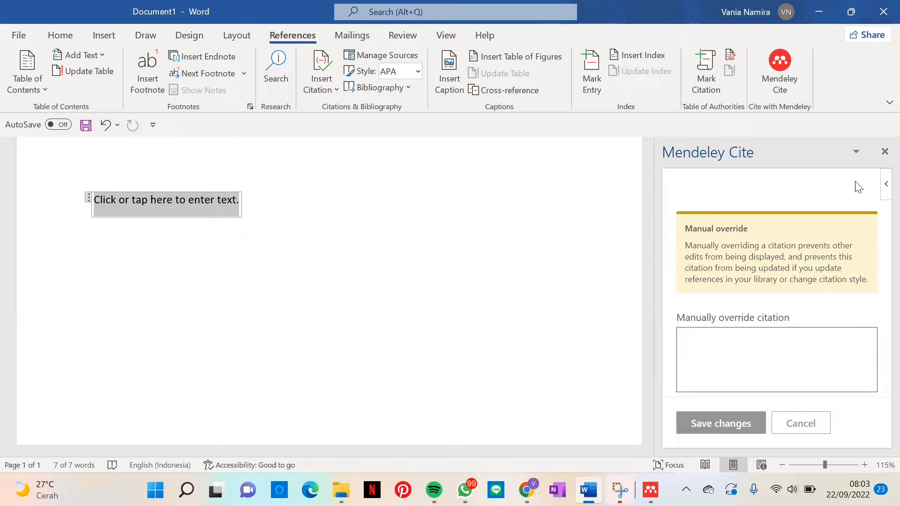
click(884, 151)
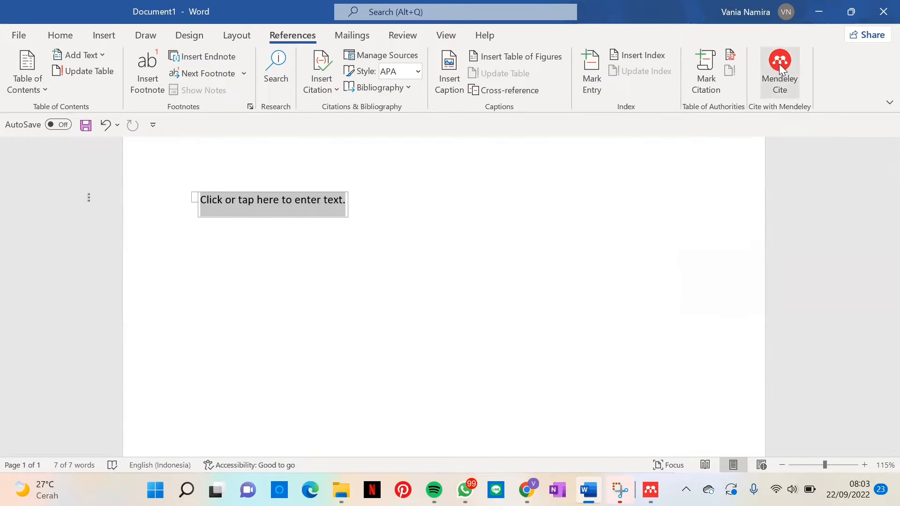
click(779, 63)
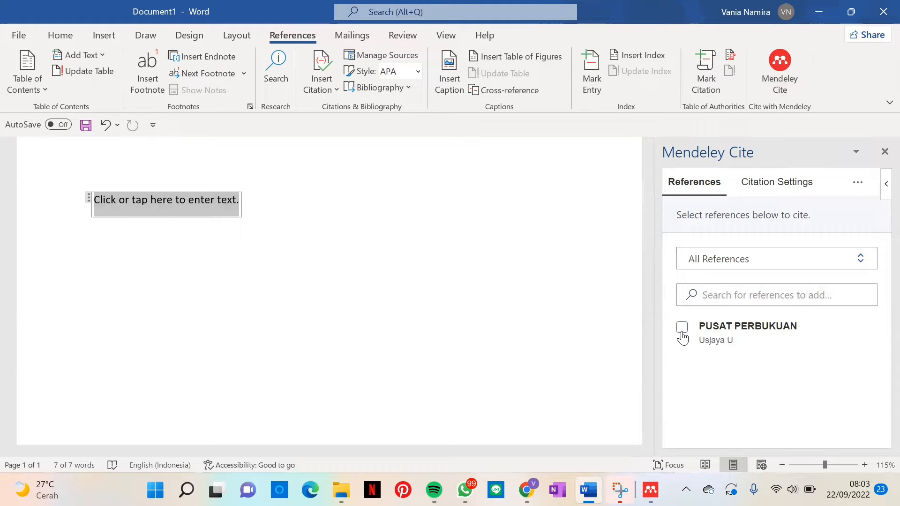
Step: Try to insert a citation of the PUSAT PERBUKUAN reference into the emptied citation field with Mendeley Cite
click(682, 328)
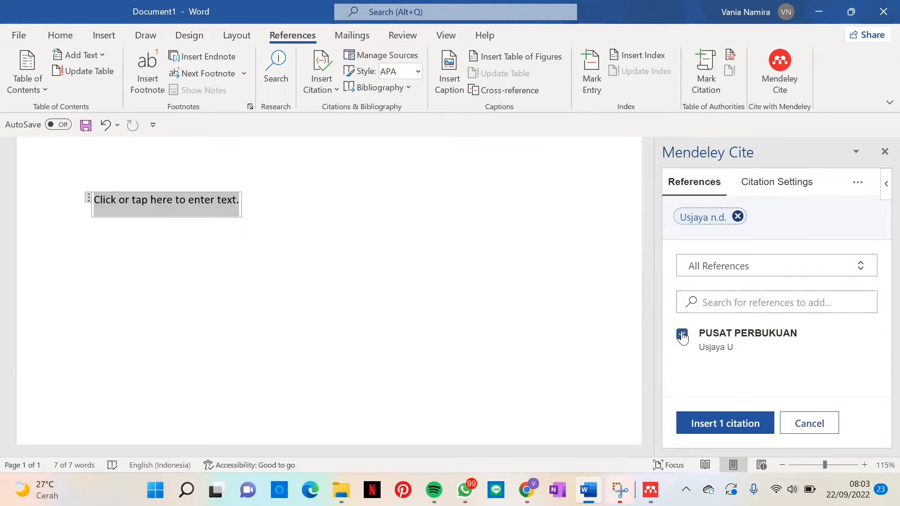
click(729, 417)
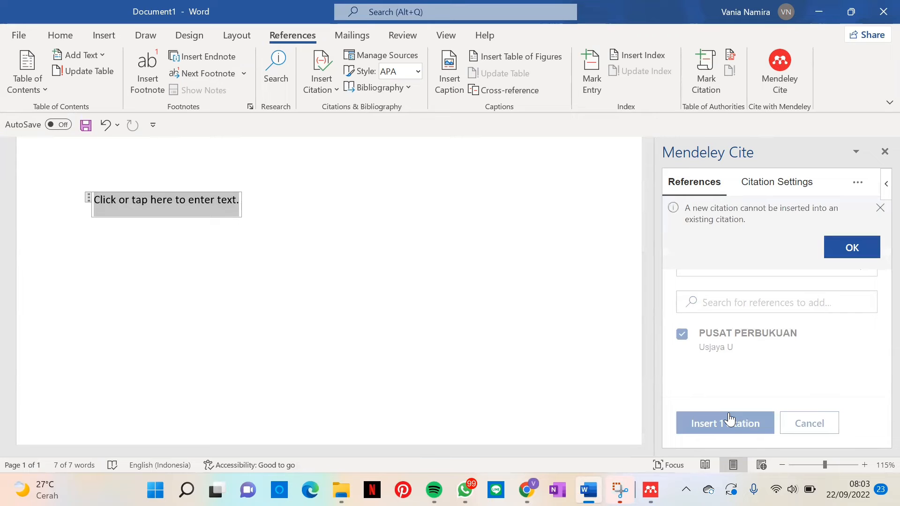
click(854, 256)
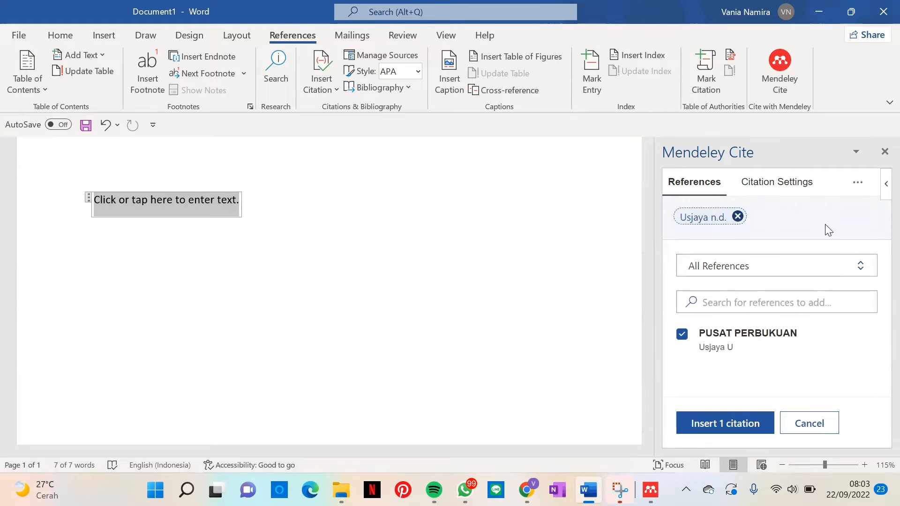
click(884, 152)
click(793, 88)
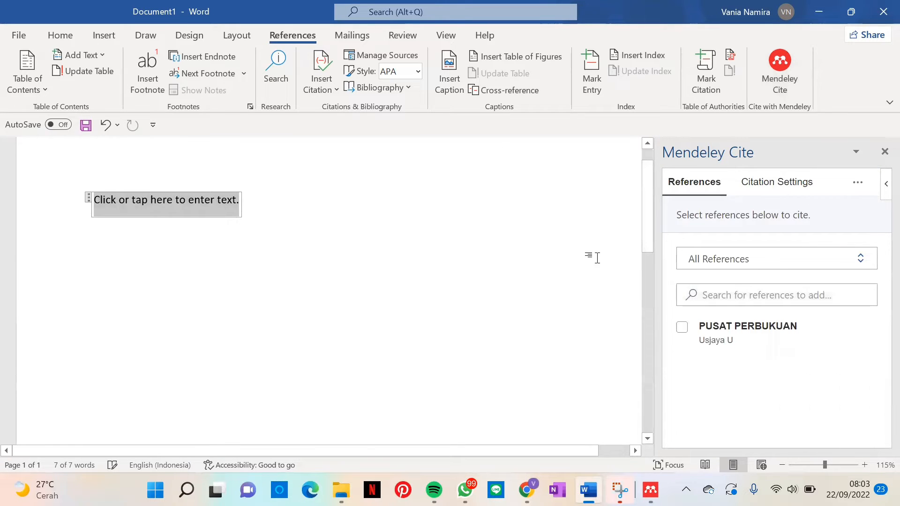
click(683, 326)
click(711, 419)
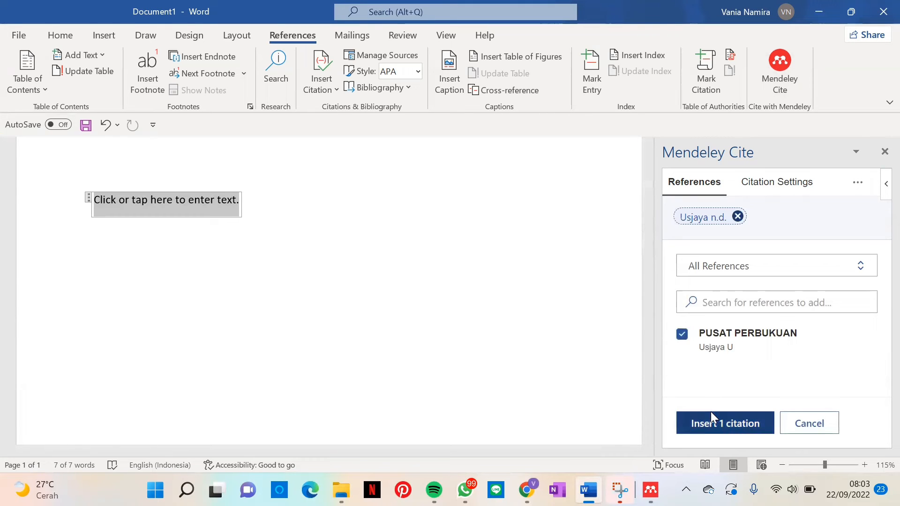
Step: Close the current Word document and create a new blank document
click(883, 13)
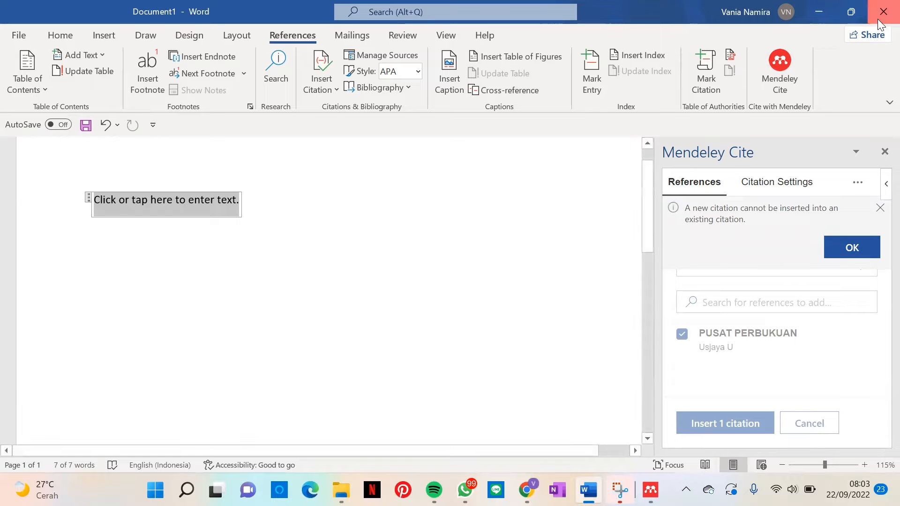
click(489, 323)
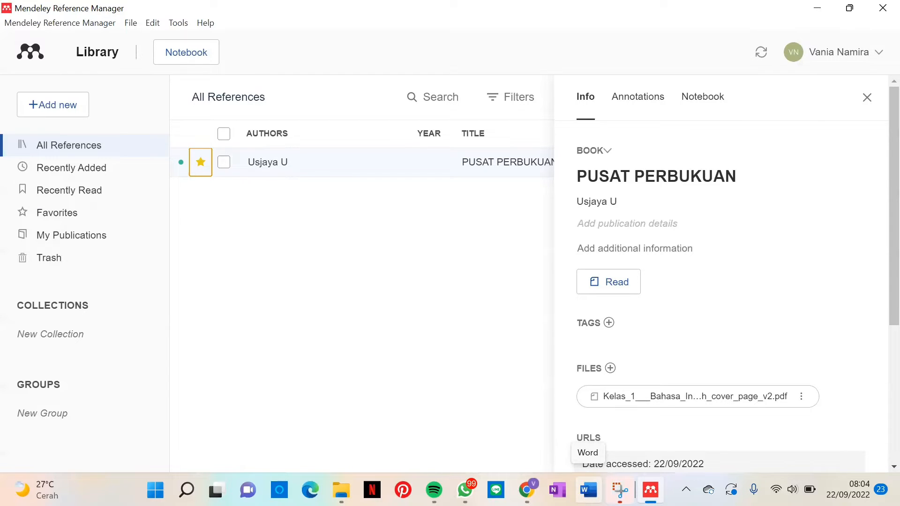
click(588, 490)
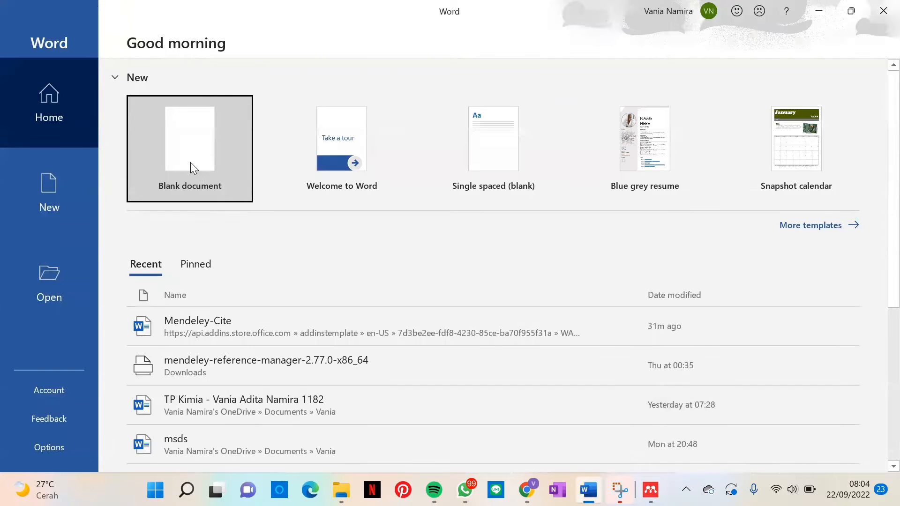
click(191, 167)
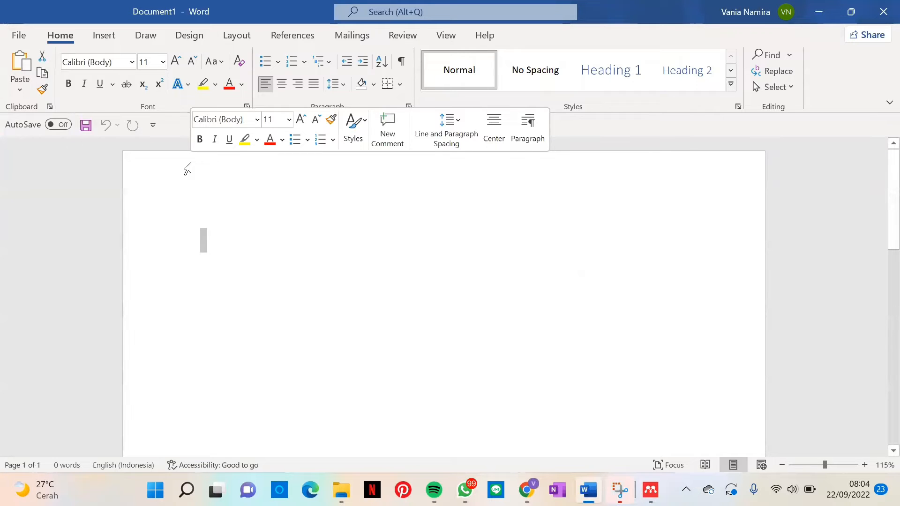
Step: Insert a citation of the PUSAT PERBUKUAN reference into the blank document with Mendeley Cite
click(298, 40)
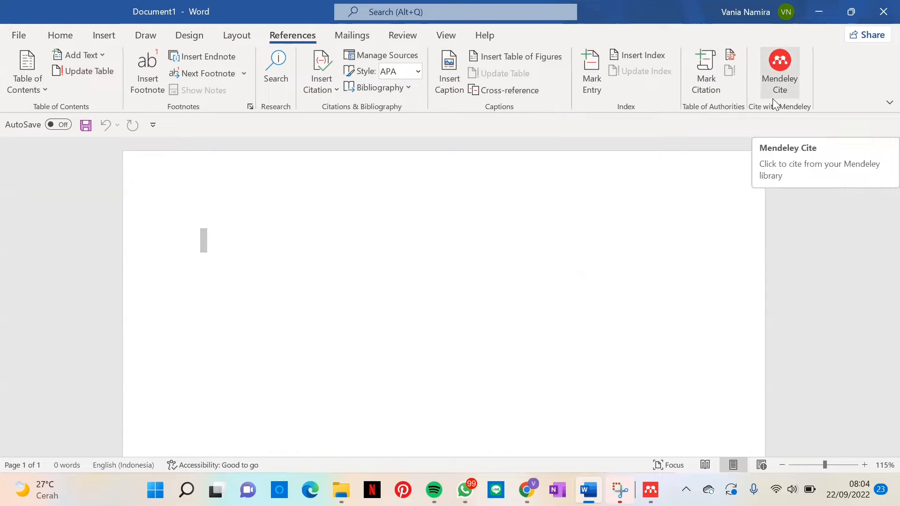
click(776, 79)
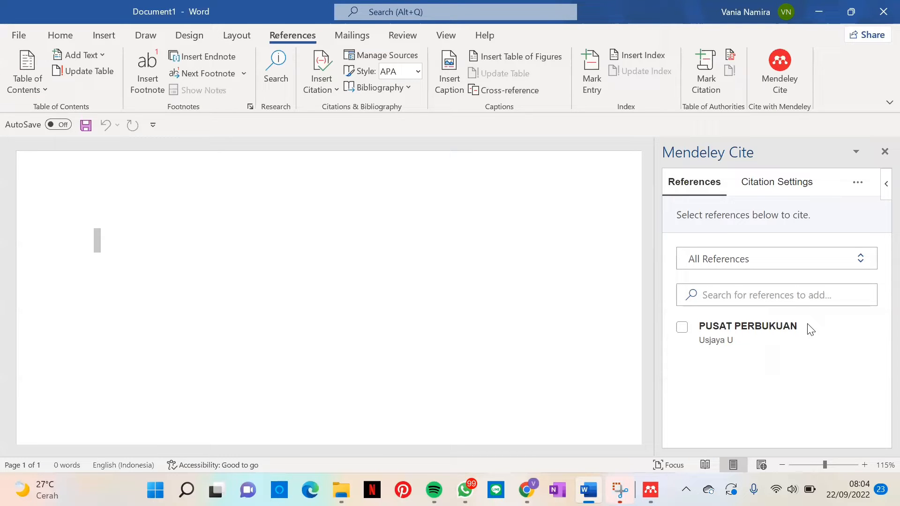
click(682, 327)
click(734, 413)
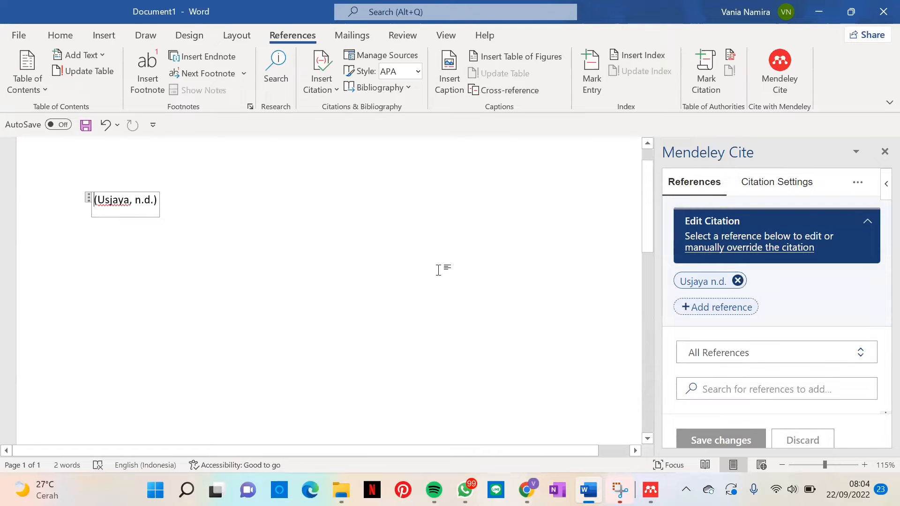
scroll(439, 268, up, 1)
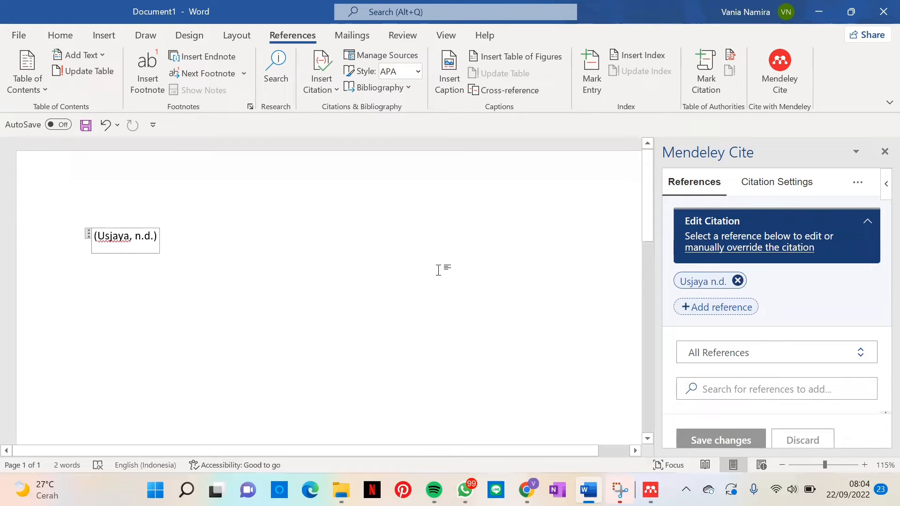
Step: Examine the Mendeley Cite citation settings and the available citation styles, from Chicago and IEEE to American Political Science Association
click(777, 184)
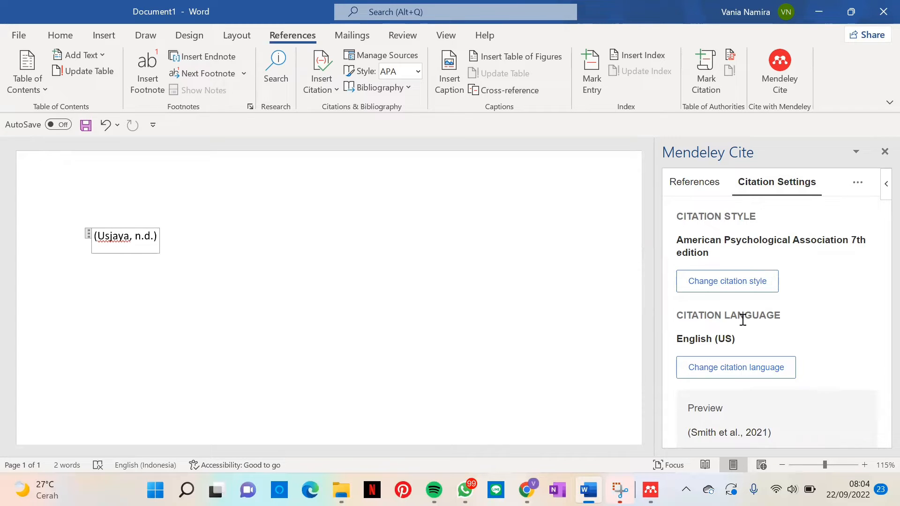
scroll(804, 332, down, 1)
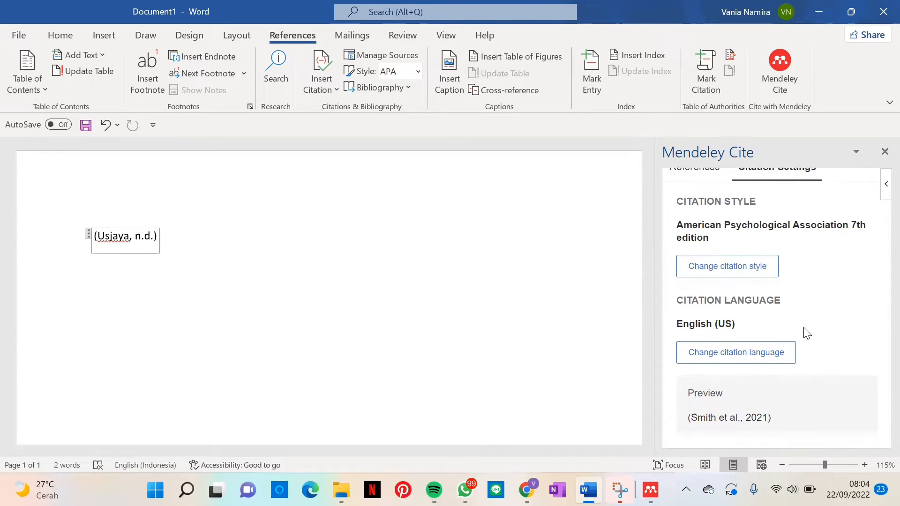
scroll(805, 332, up, 1)
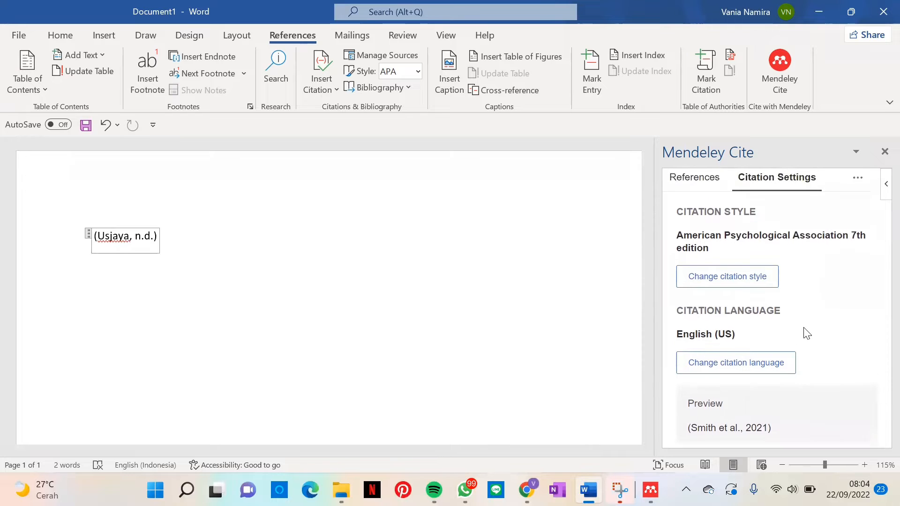
click(731, 283)
scroll(764, 352, down, 7)
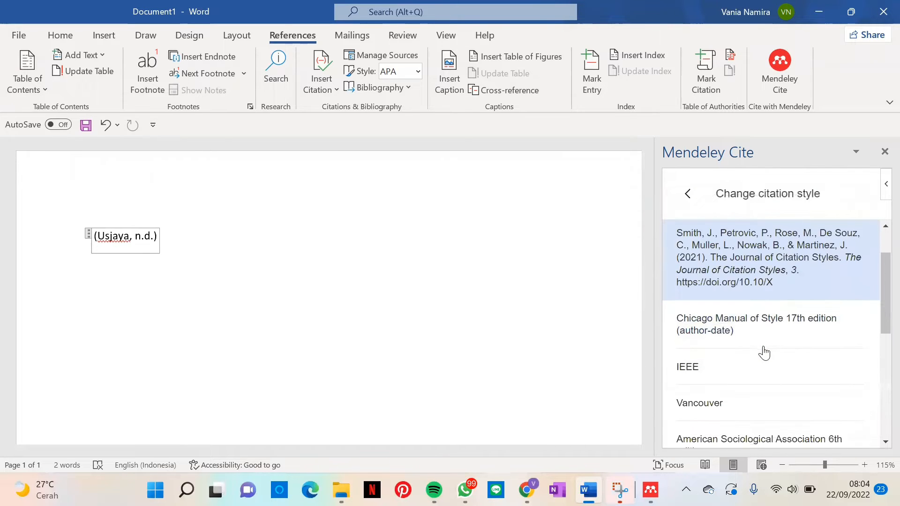
scroll(764, 352, down, 1)
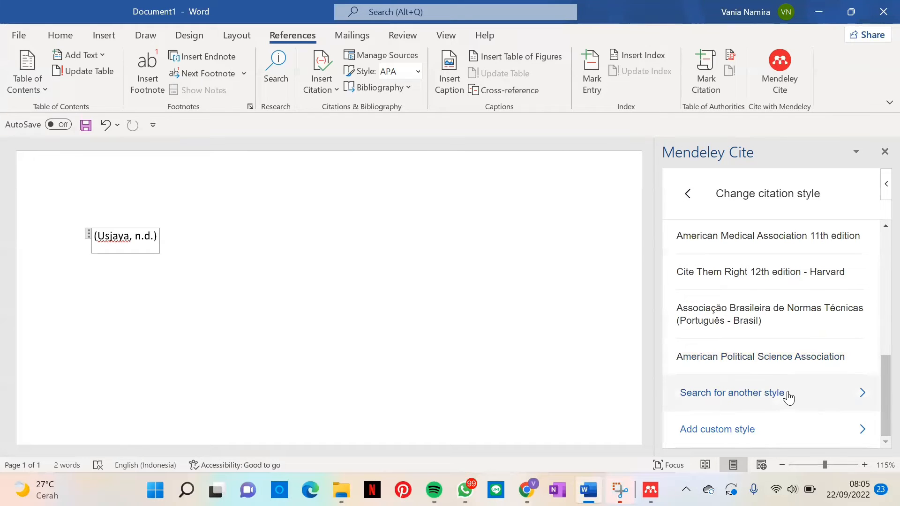
scroll(763, 333, up, 3)
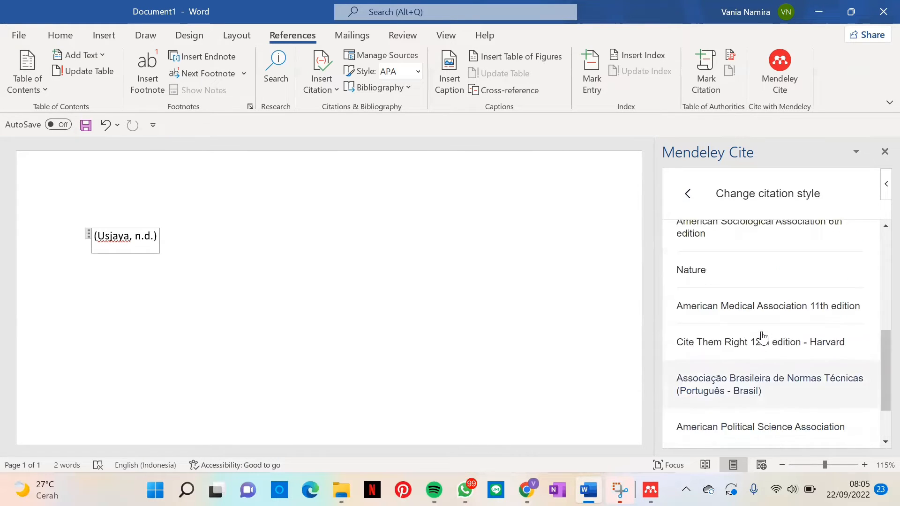
click(762, 337)
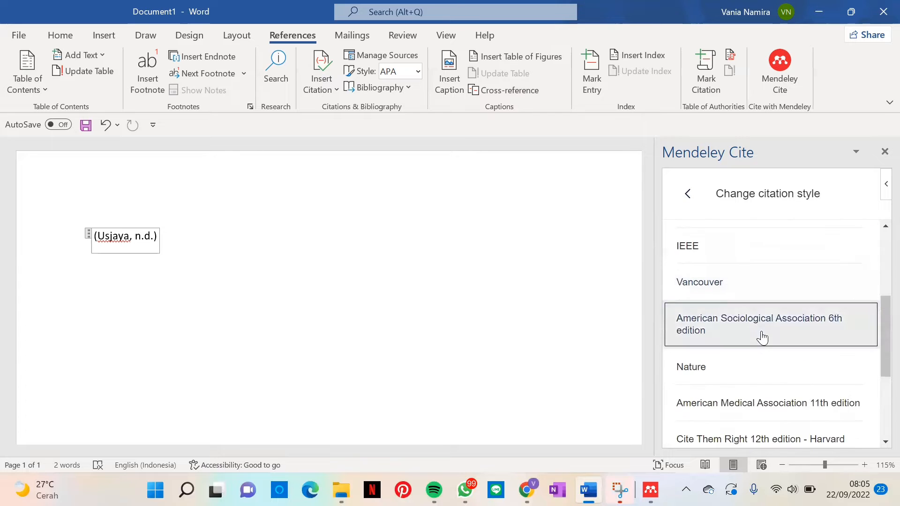
click(741, 415)
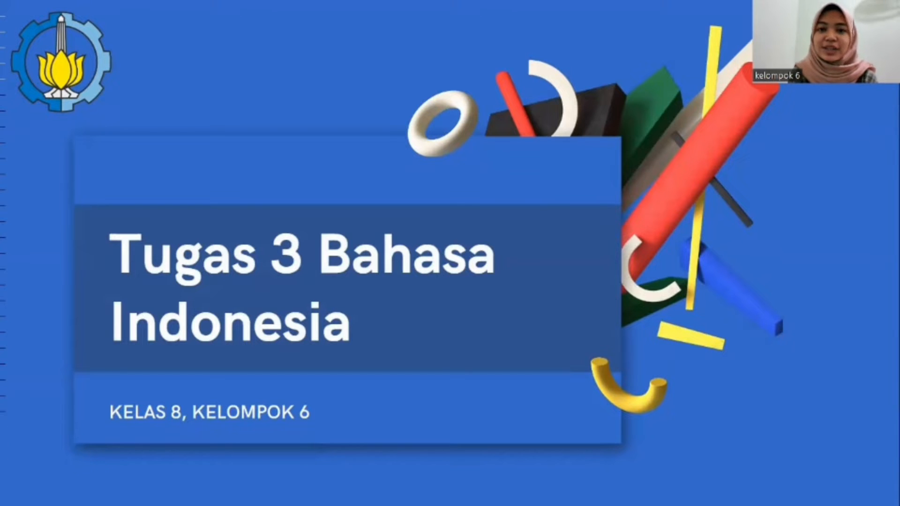
key(Right)
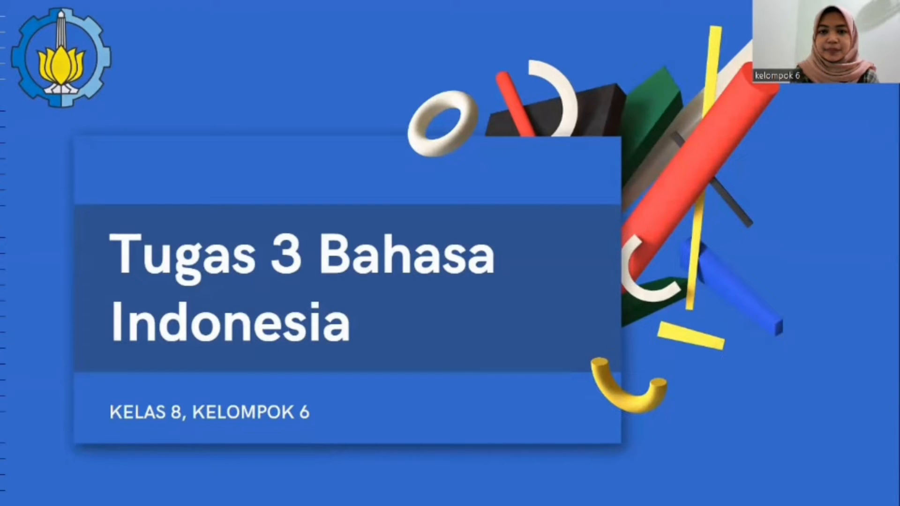
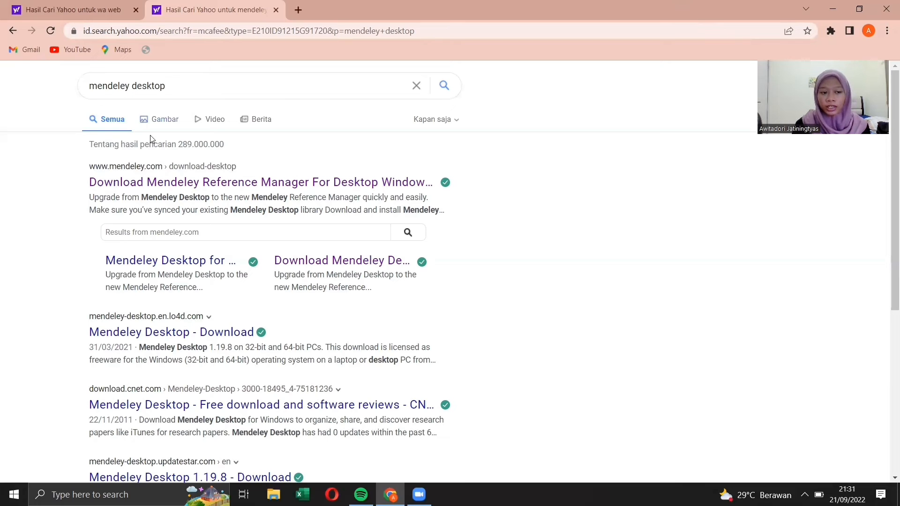
Step: Download the Mendeley Reference Manager 2.77.0 installer for Windows from mendeley.com, overwriting the existing download
click(146, 185)
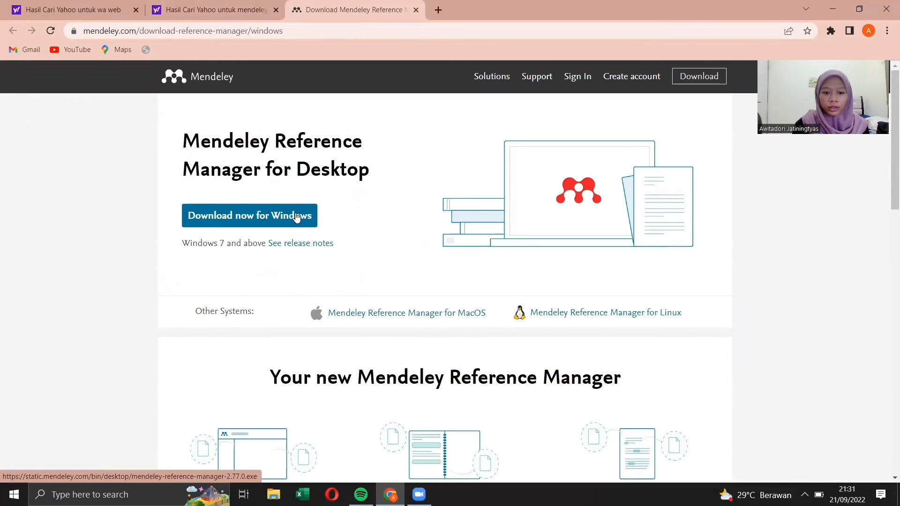
click(296, 216)
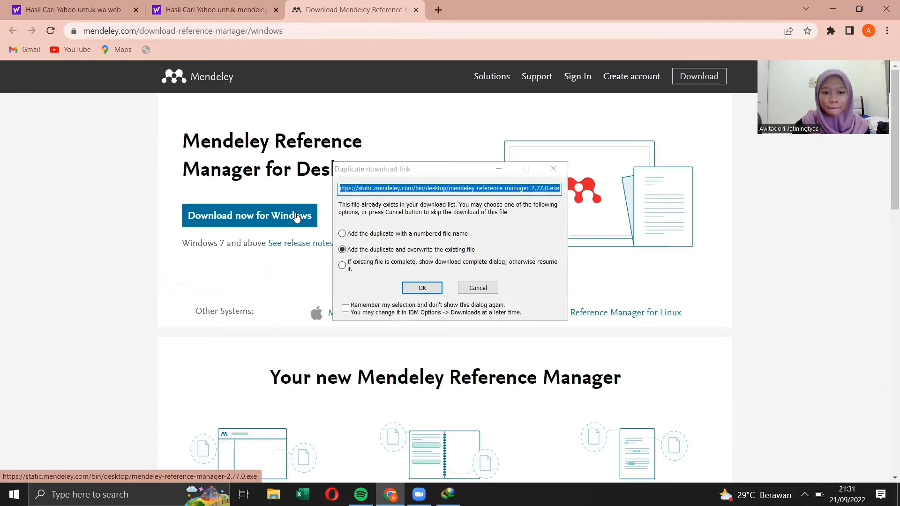
click(409, 289)
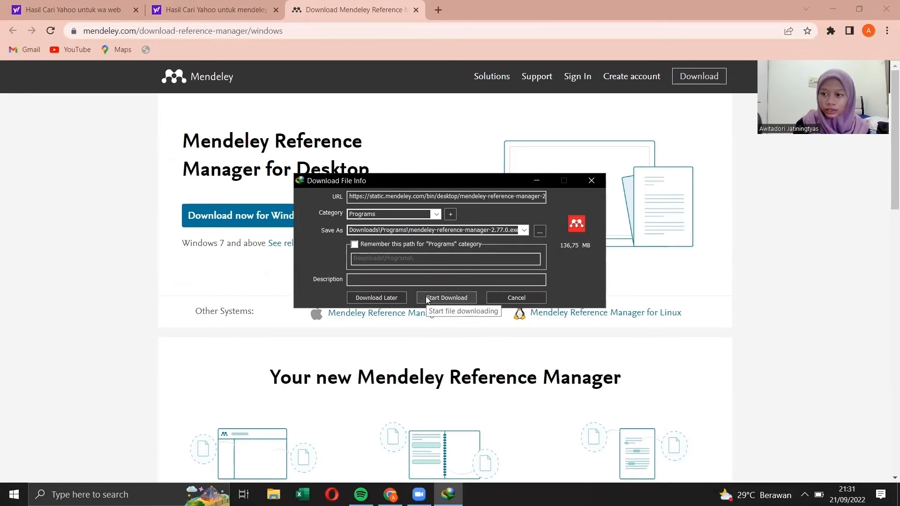
click(427, 298)
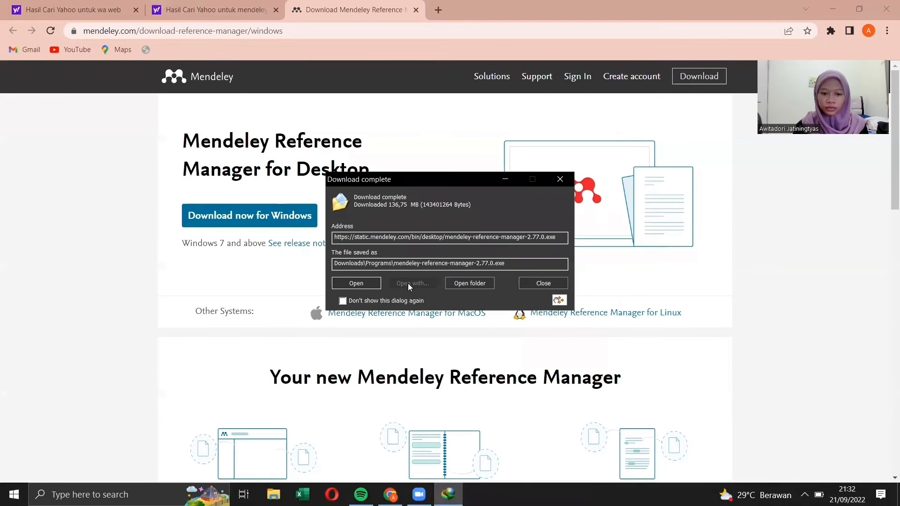
Step: Install Mendeley Reference Manager for the current user only from the downloaded installer and launch it
click(358, 284)
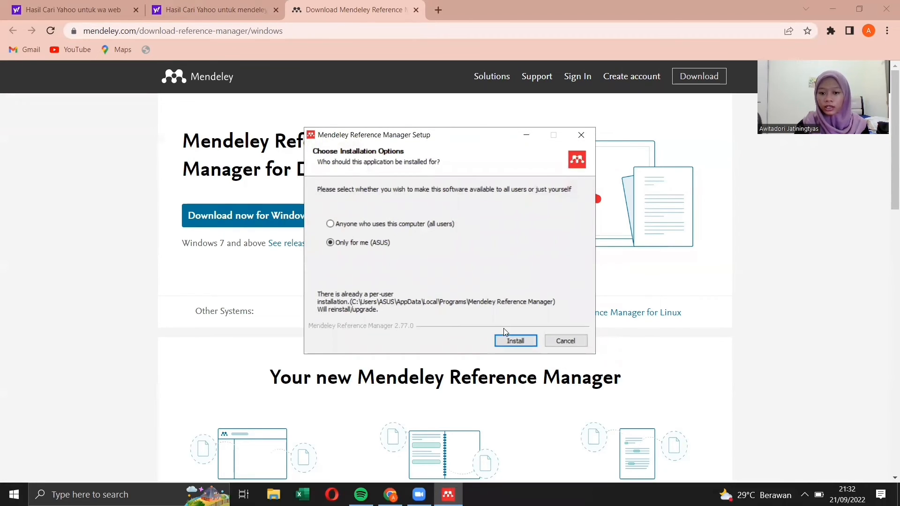
click(508, 345)
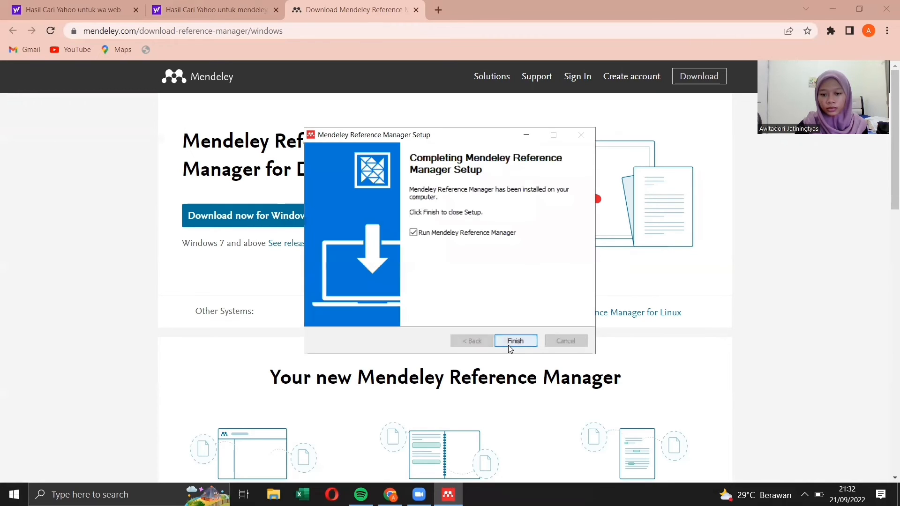
click(511, 341)
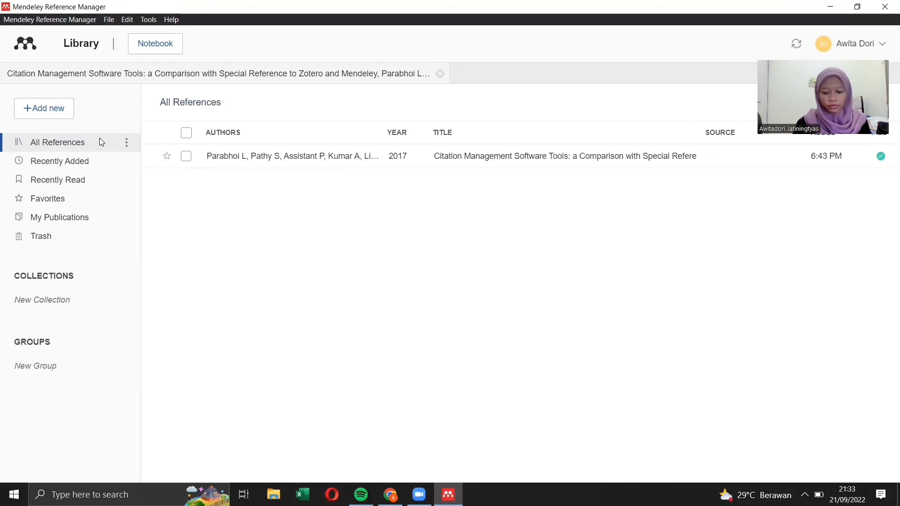
Step: Open File Explorer and arrange it side by side with Mendeley Reference Manager
key(super+Right)
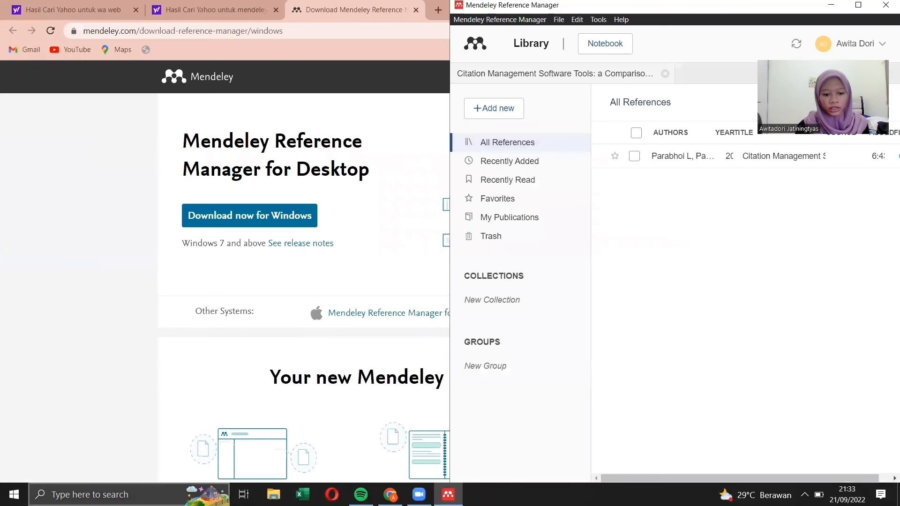
click(273, 495)
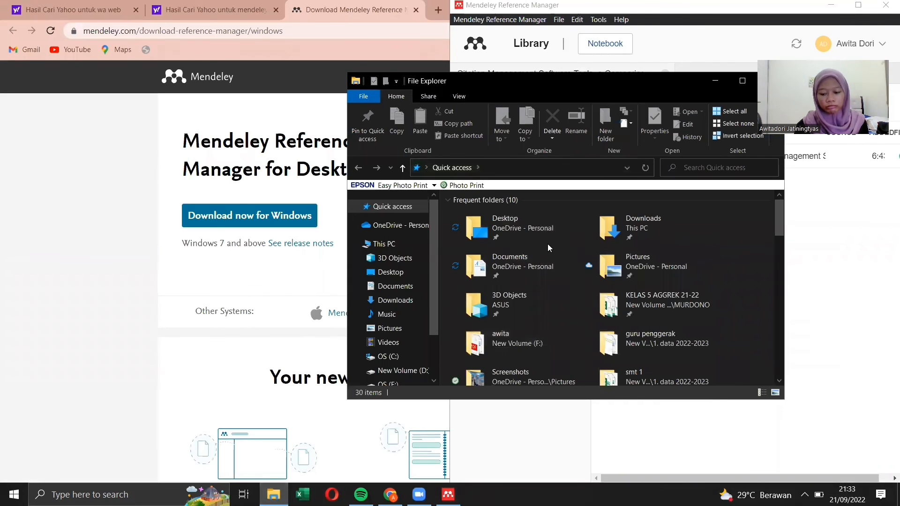
key(super+Left)
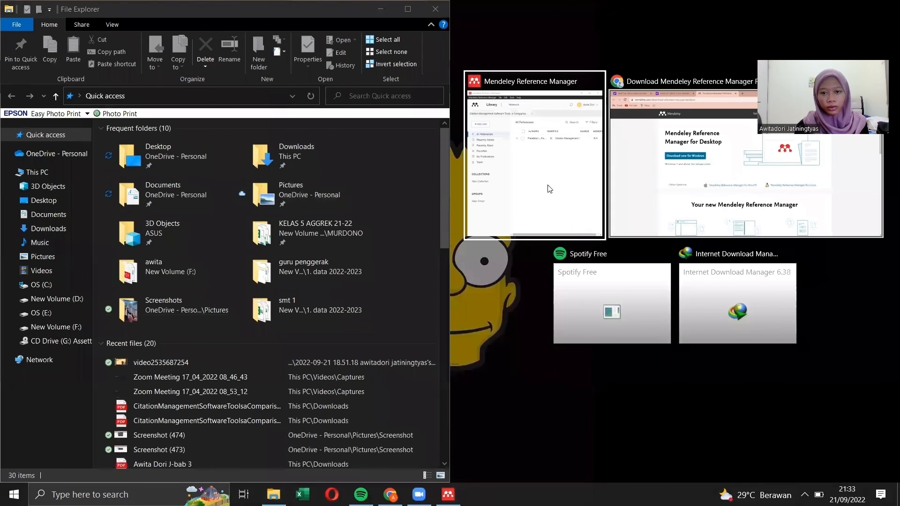
click(549, 188)
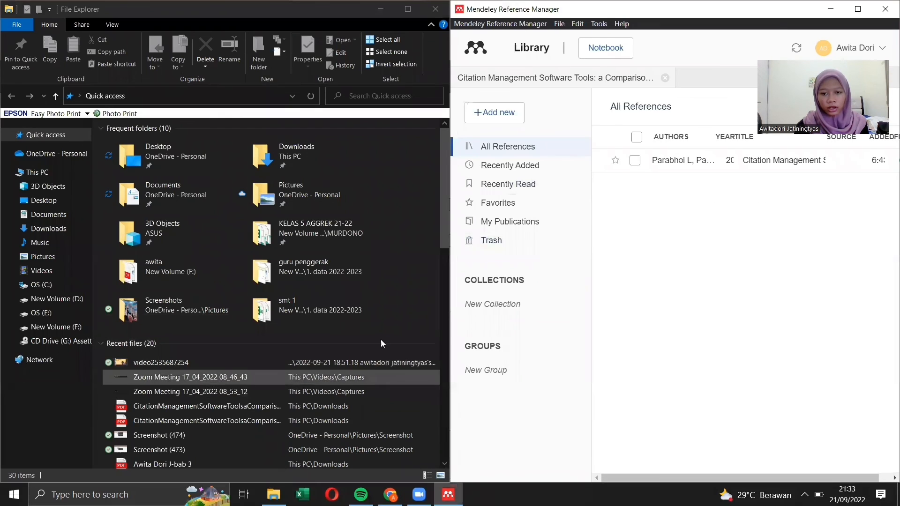
Step: Add the first CitationManagementSoftwareTools PDF from the Downloads folder to the Mendeley library
click(508, 113)
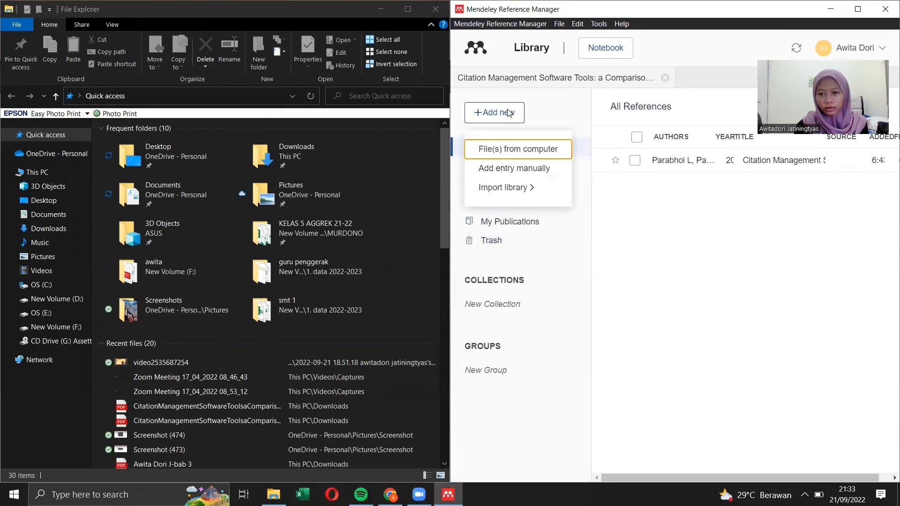
click(511, 150)
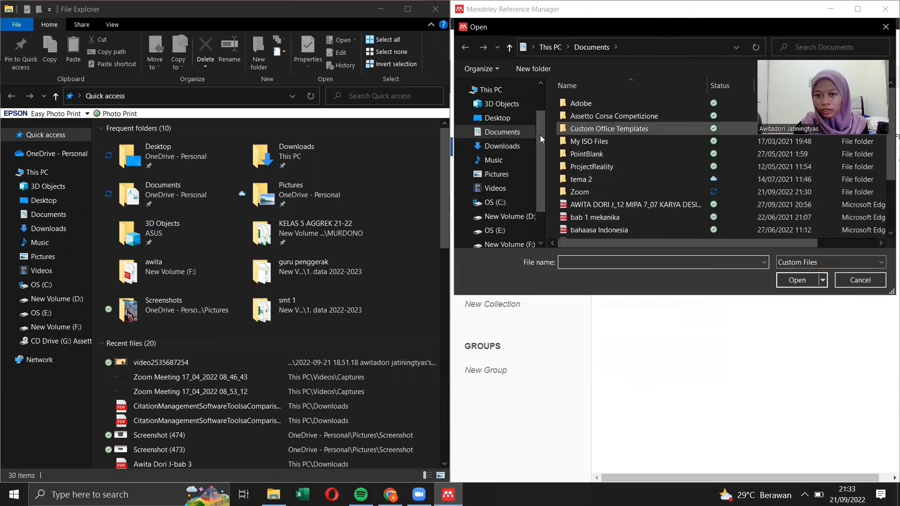
click(519, 148)
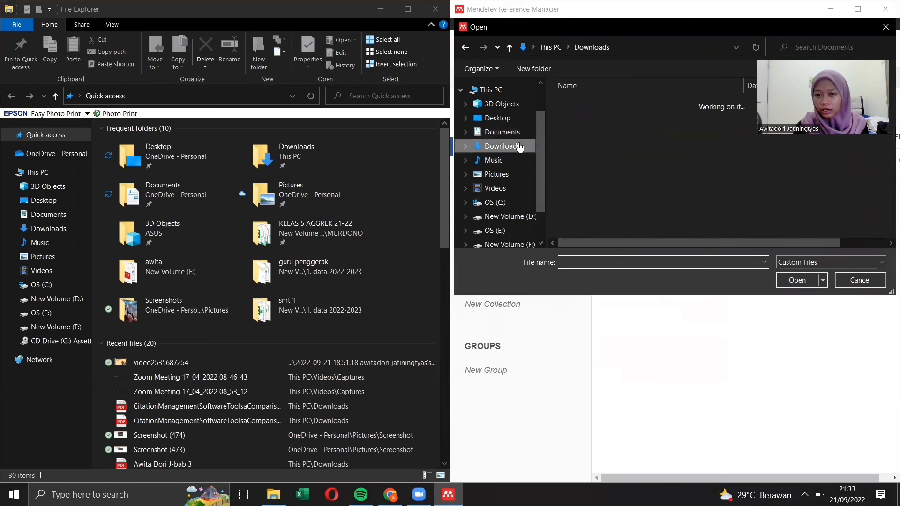
click(582, 118)
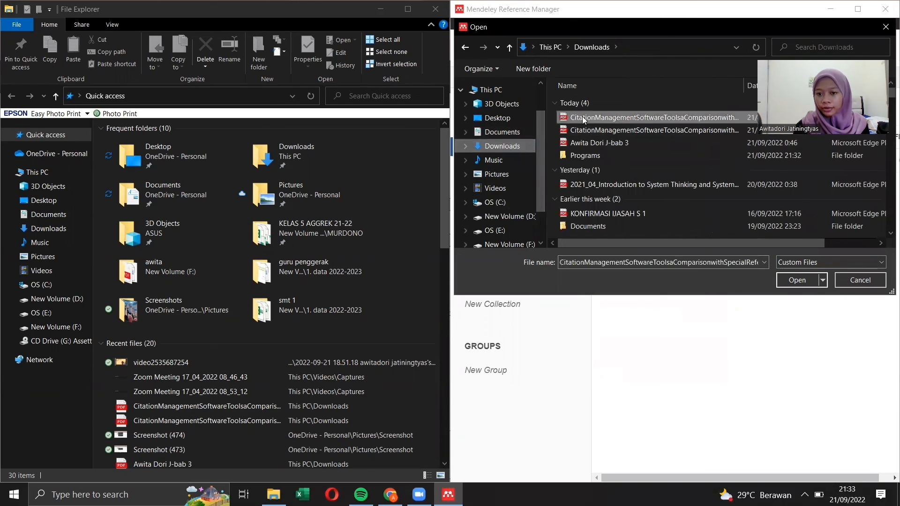
click(792, 279)
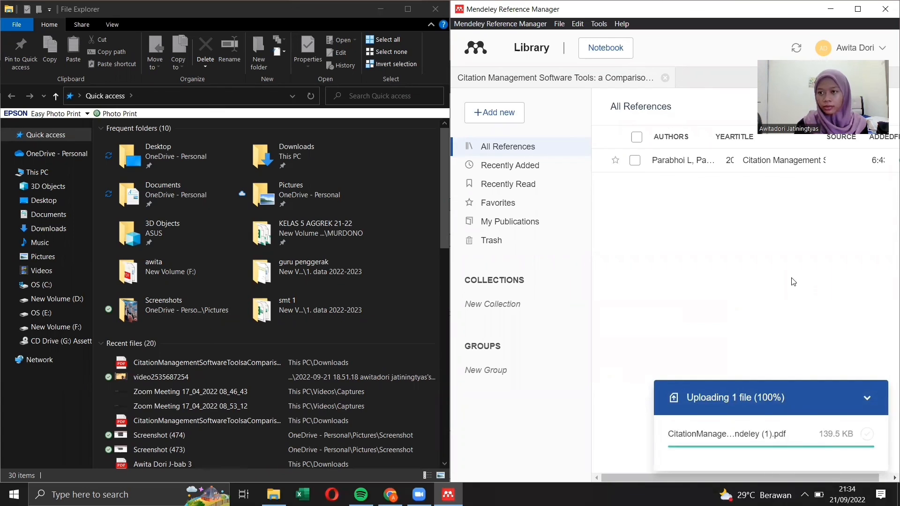
Step: Maximize Mendeley and examine the newly added reference's details, from title and abstract to files, URLs and identifiers
click(857, 10)
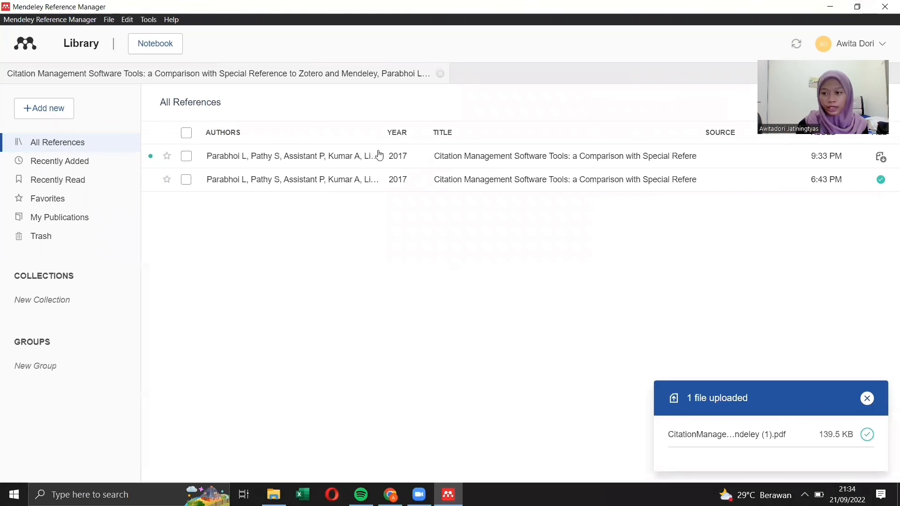
click(343, 161)
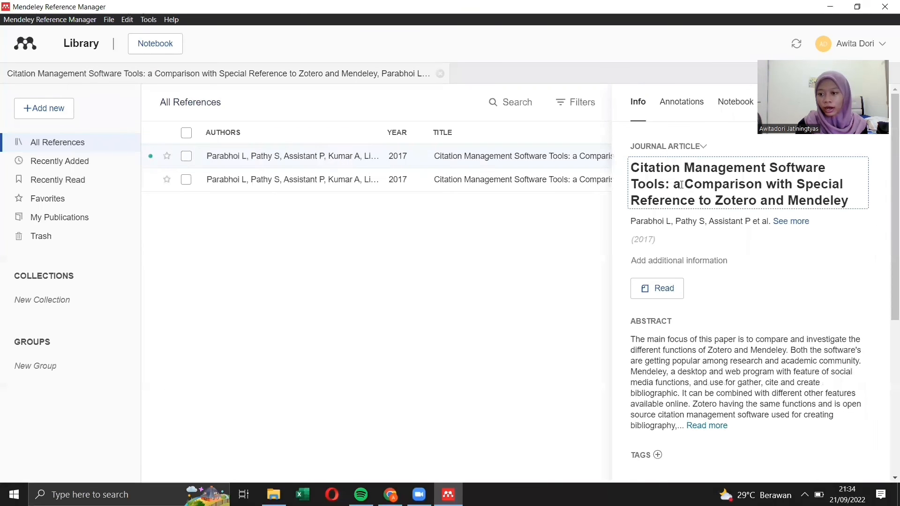
scroll(886, 201, down, 3)
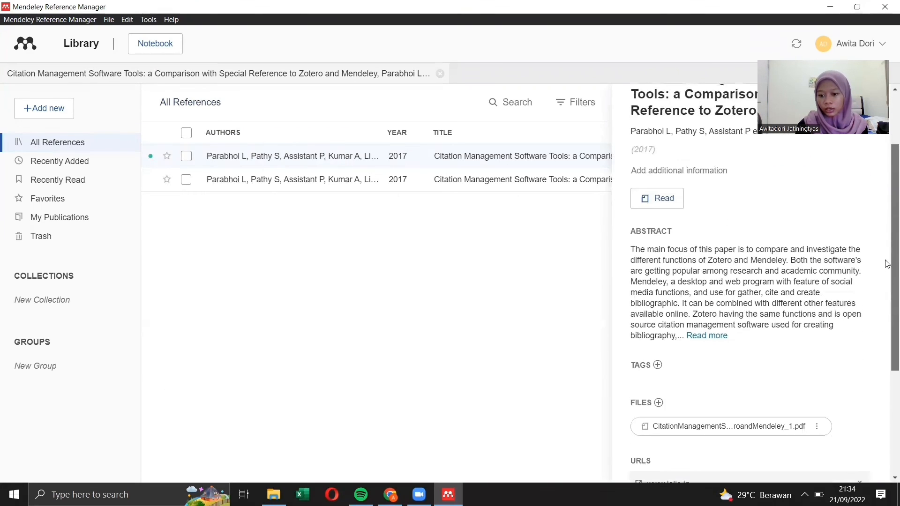
scroll(887, 296, down, 1)
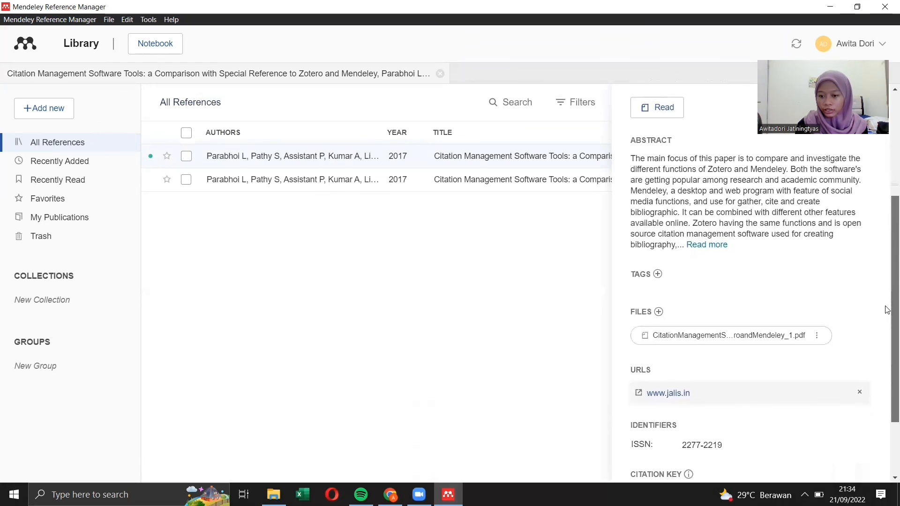
scroll(886, 319, down, 1)
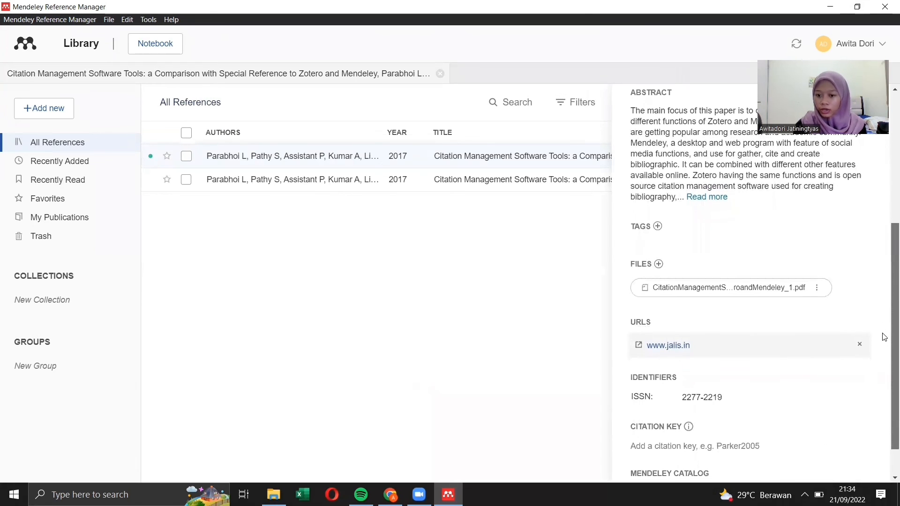
scroll(878, 346, down, 1)
scroll(883, 281, up, 6)
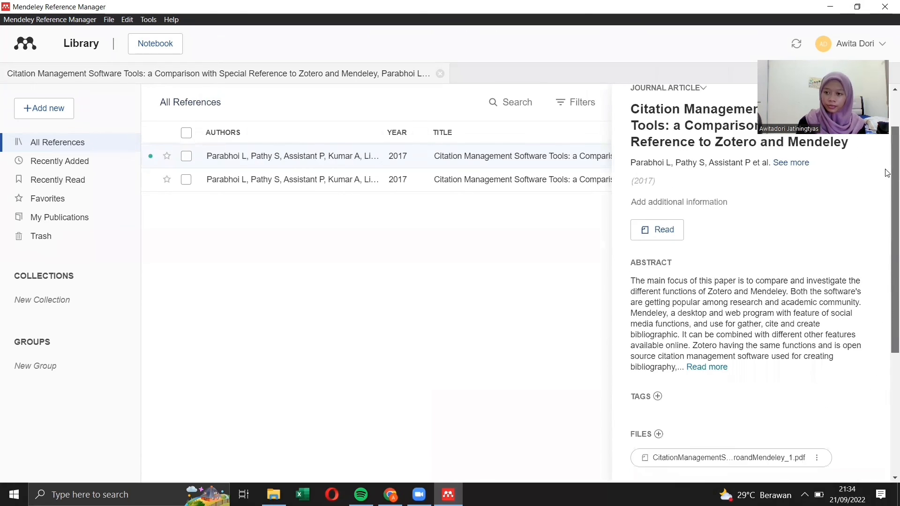
scroll(887, 211, down, 1)
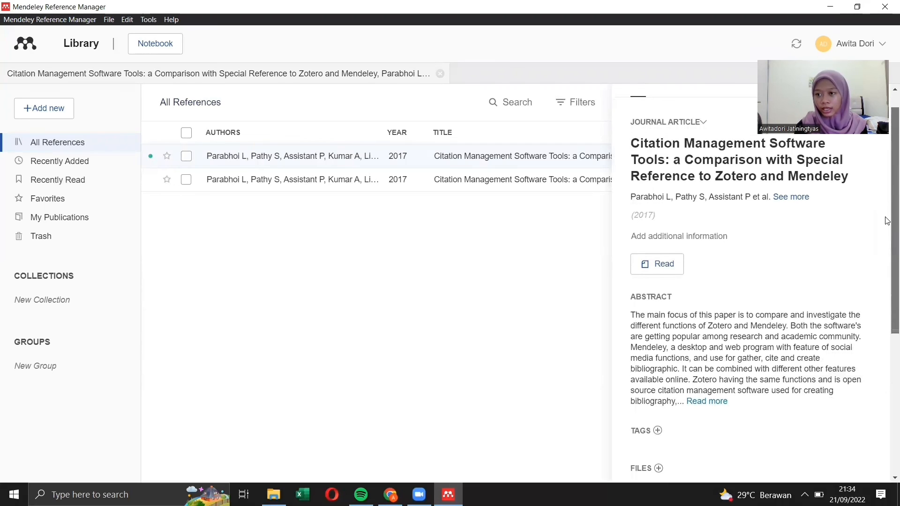
scroll(886, 222, down, 3)
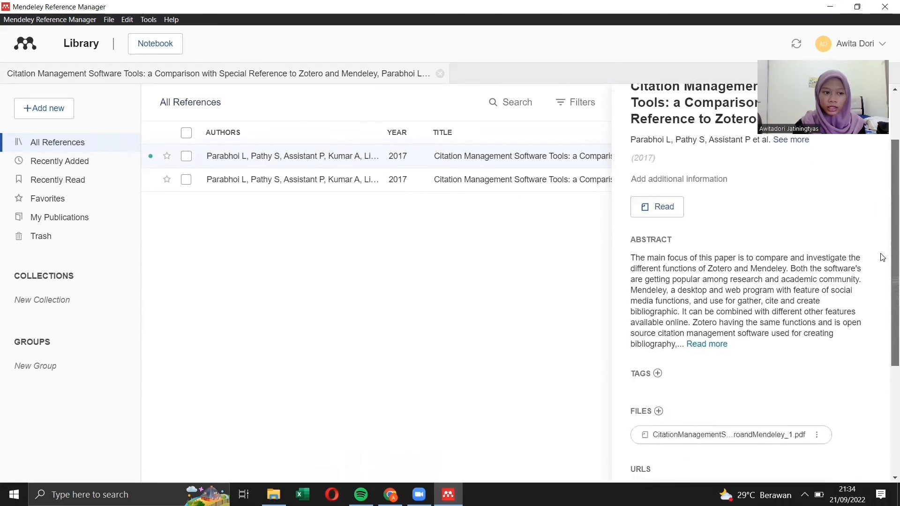
scroll(877, 255, up, 1)
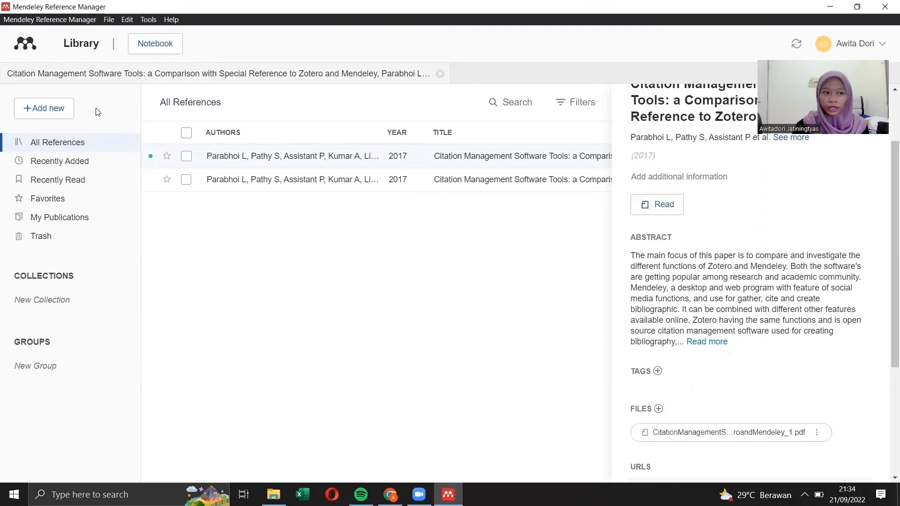
Step: Try to add a manual entry with Web Page as the reference type and no title, and close the form
click(69, 110)
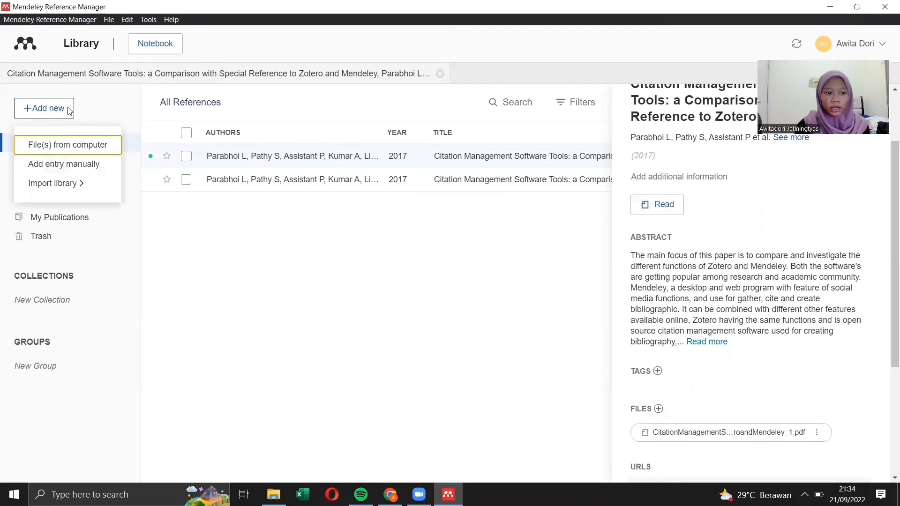
click(85, 171)
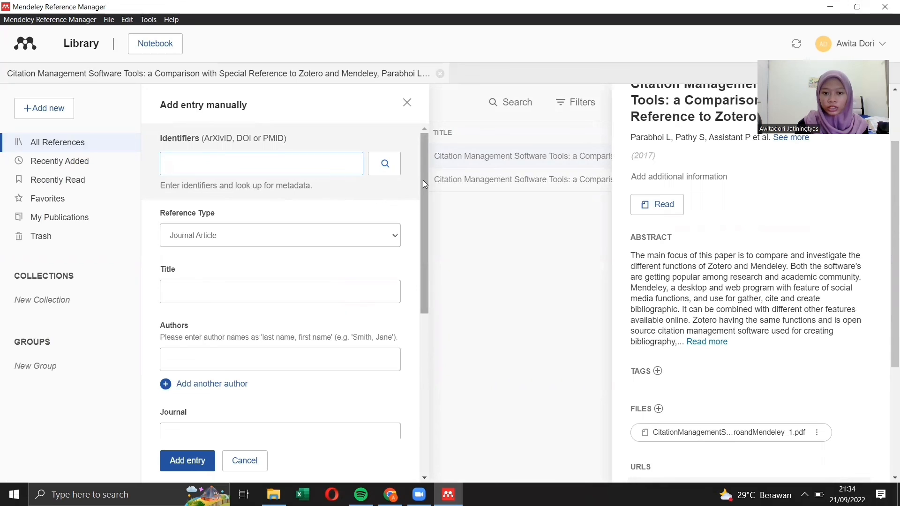
mouse_move(423, 181)
mouse_down()
mouse_move(424, 215)
mouse_move(422, 177)
mouse_up()
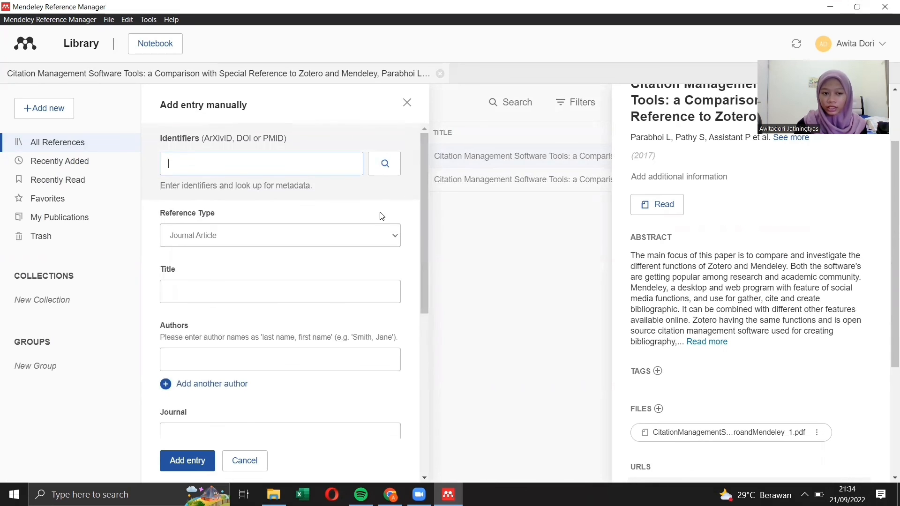
click(366, 235)
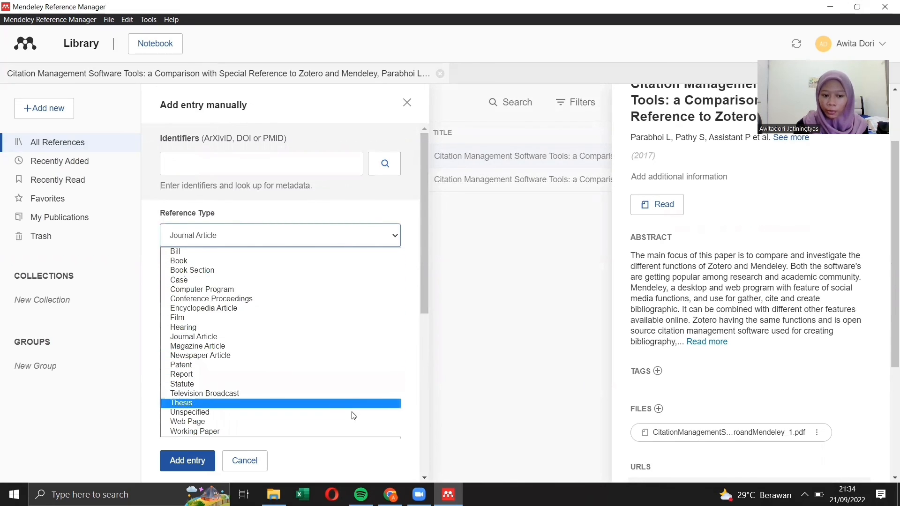
click(353, 422)
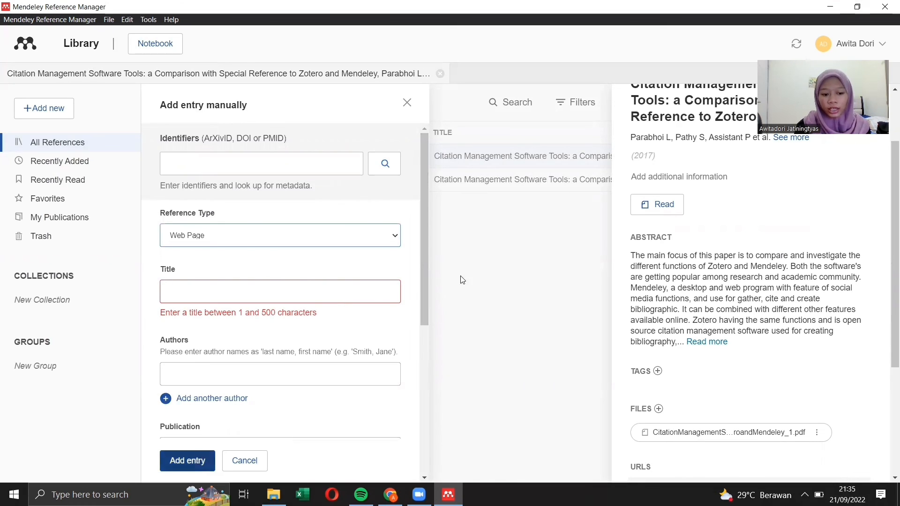
click(406, 103)
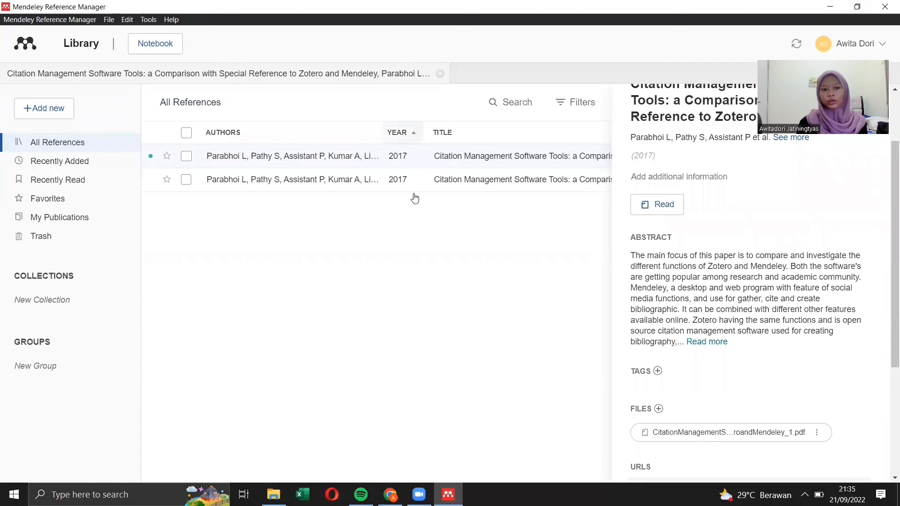